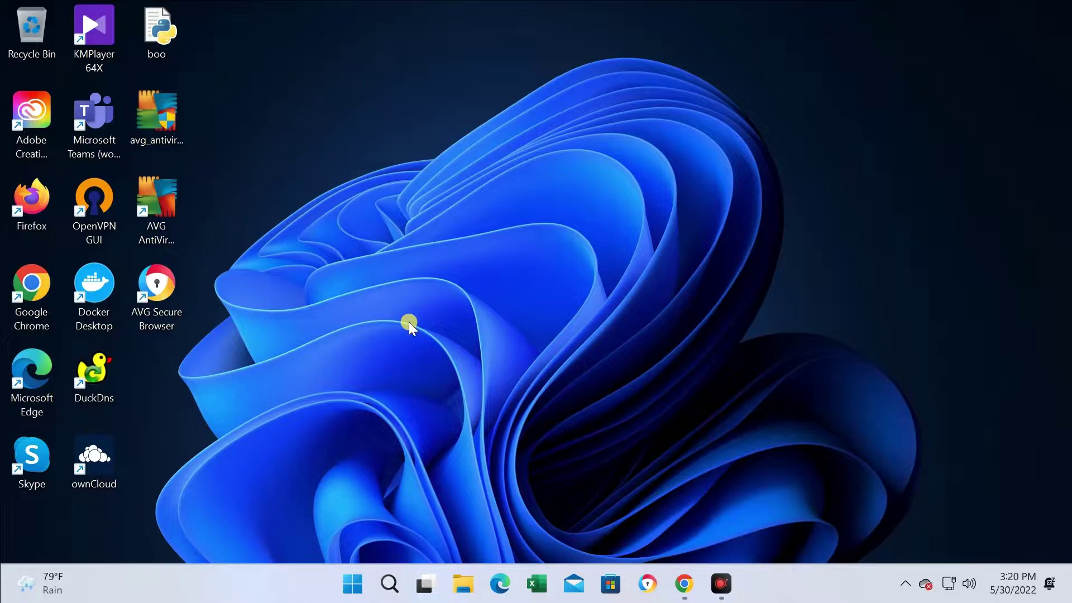
View the Windows 11 Start menu and the File Explorer Home window, closing each one
left_click(353, 586)
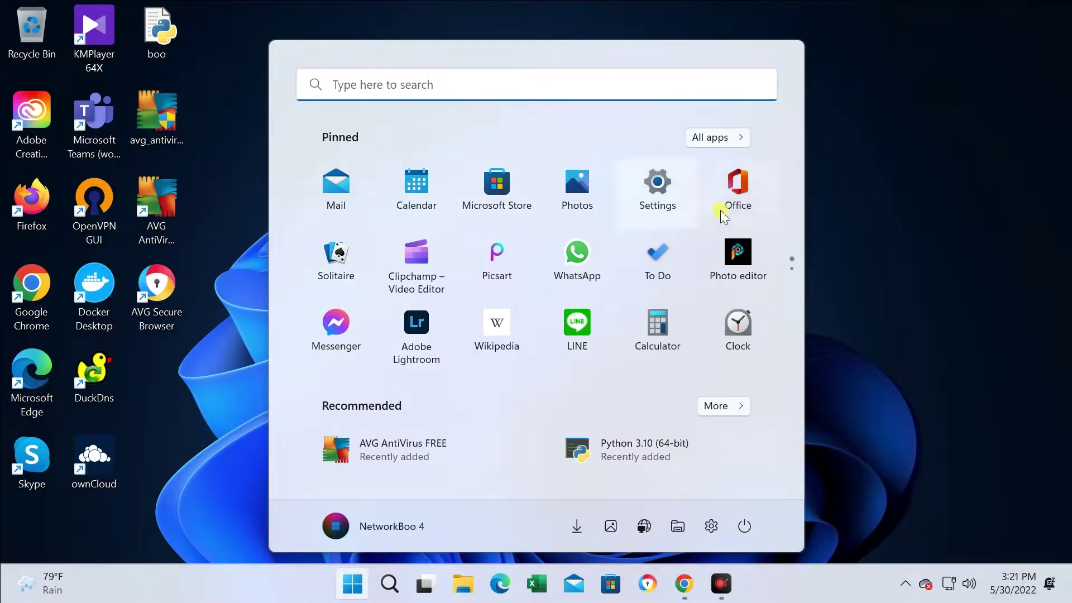
left_click(856, 254)
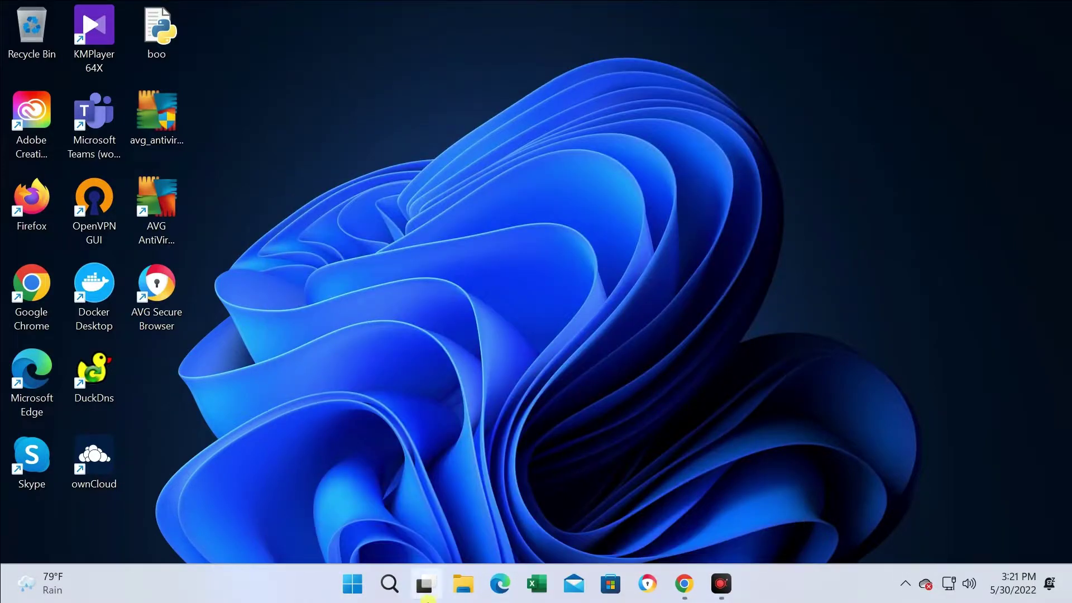
left_click(463, 585)
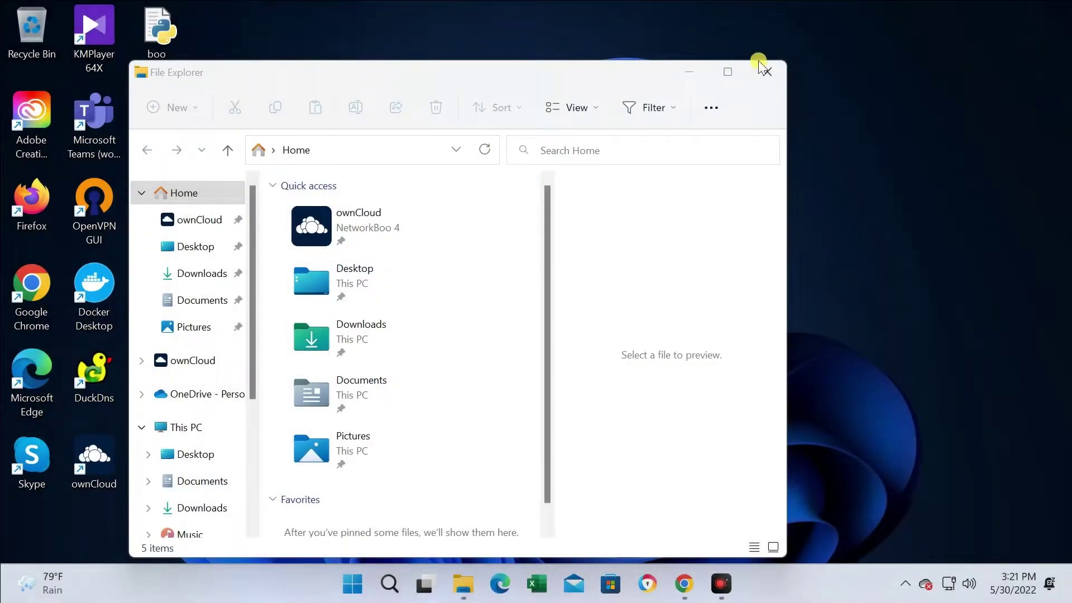
left_click(762, 67)
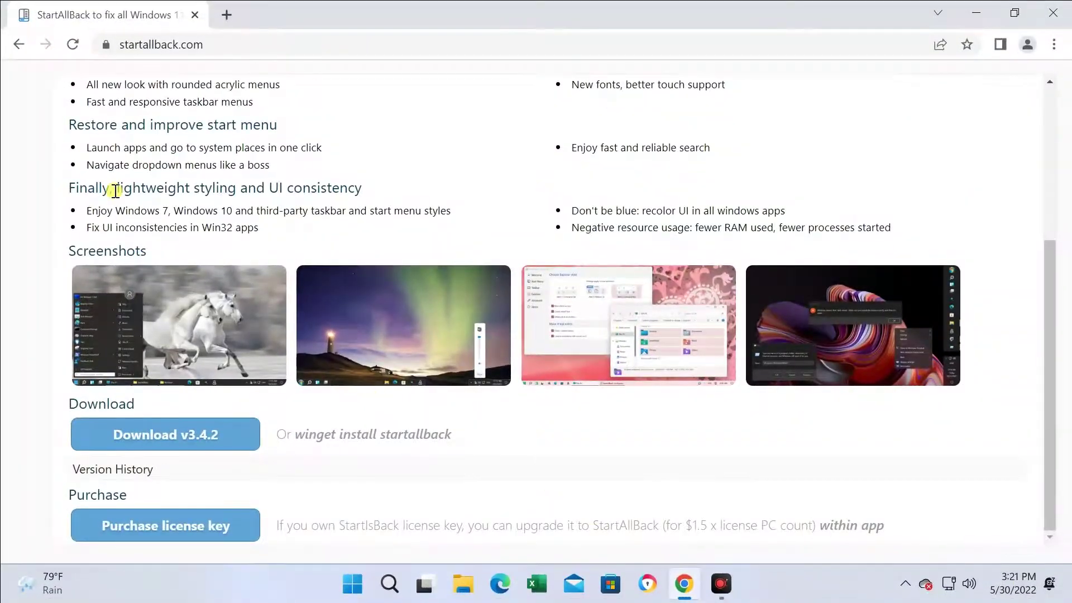
Download StartAllBack v3.4.2 from startallback.com, run the installer and install it for everyone
left_click_drag(245, 42, 111, 40)
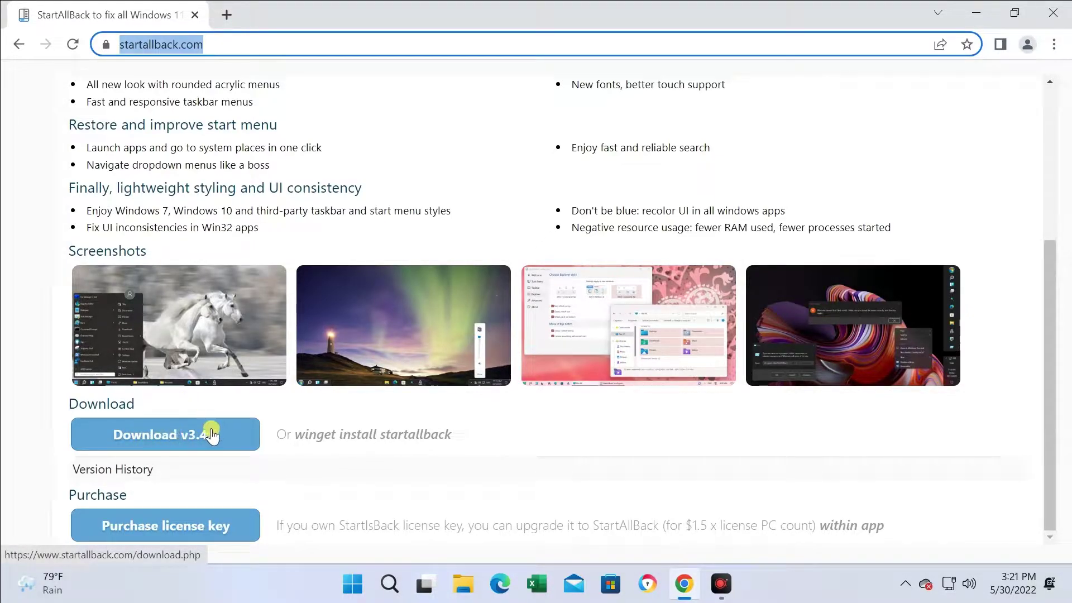
left_click(175, 435)
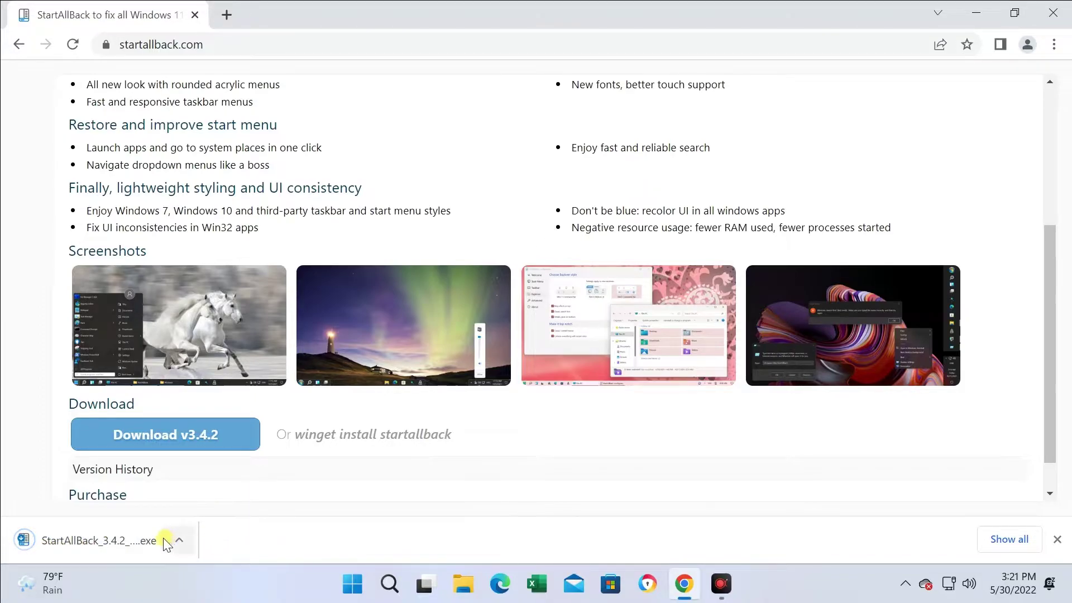
left_click(113, 532)
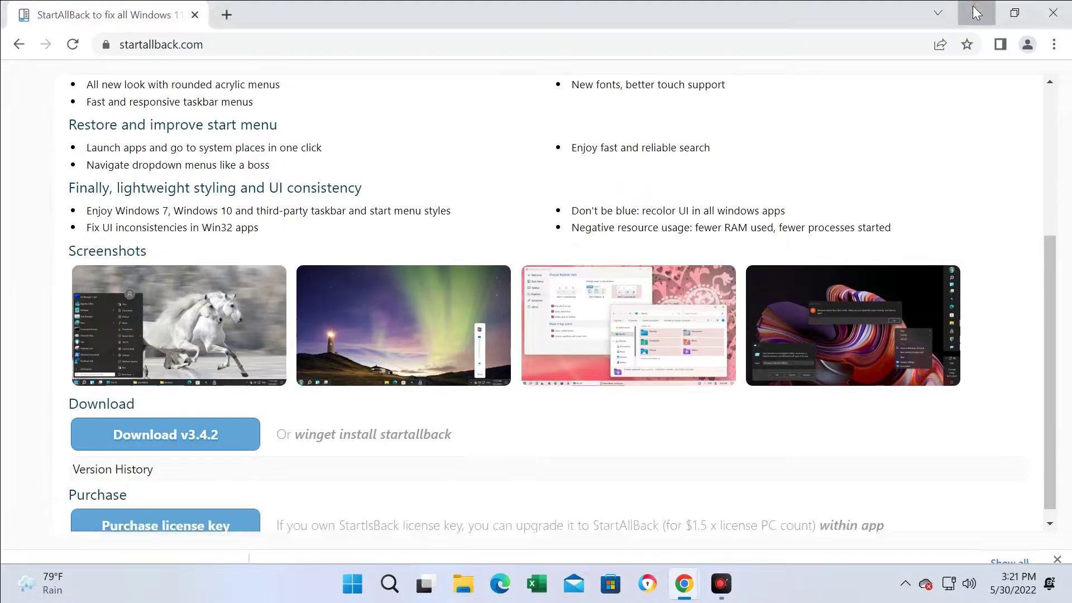
left_click(976, 12)
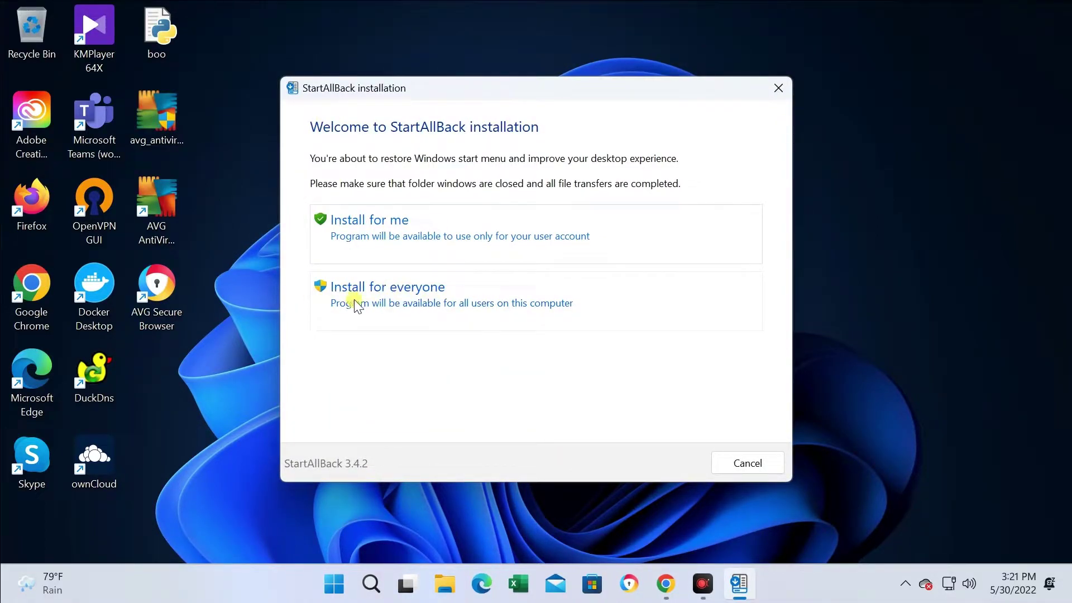
left_click(383, 307)
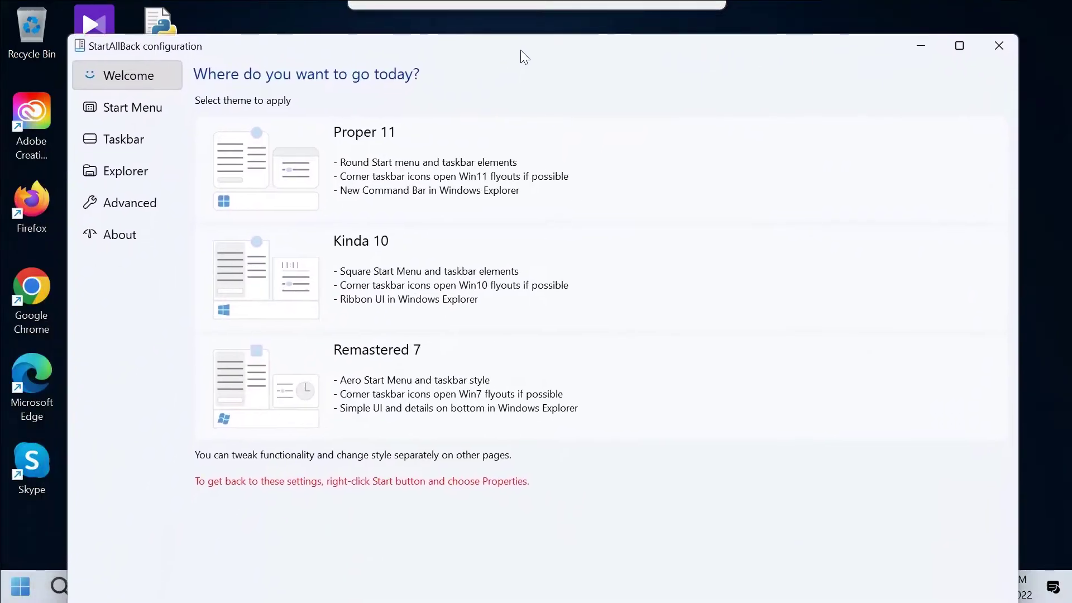
Narrow the StartAllBack configuration window and move it so that it fits above the taskbar
left_click_drag(521, 49, 538, 22)
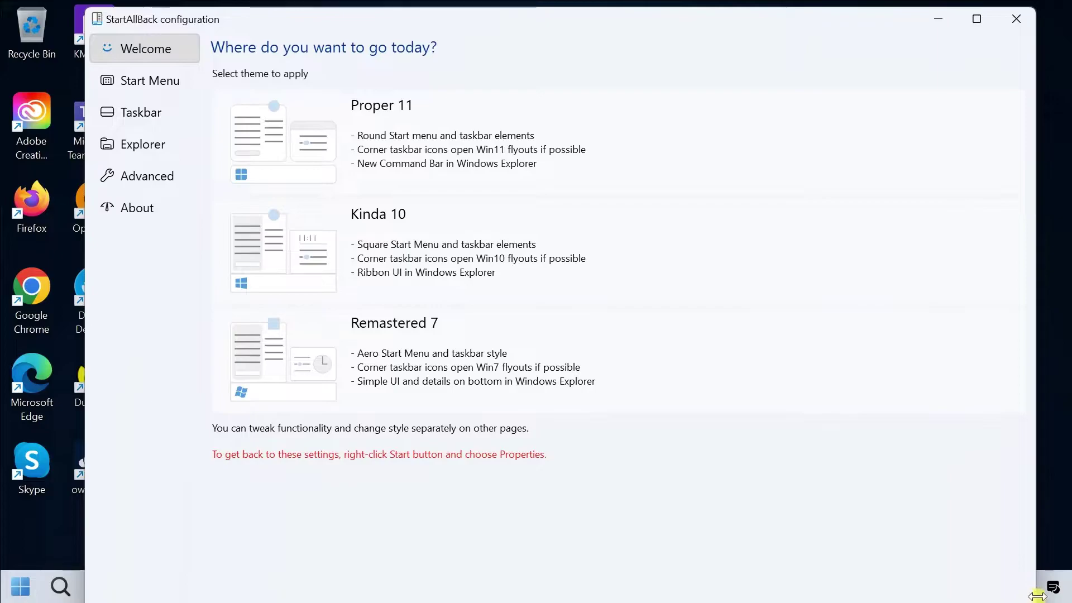
left_click_drag(1037, 492, 845, 501)
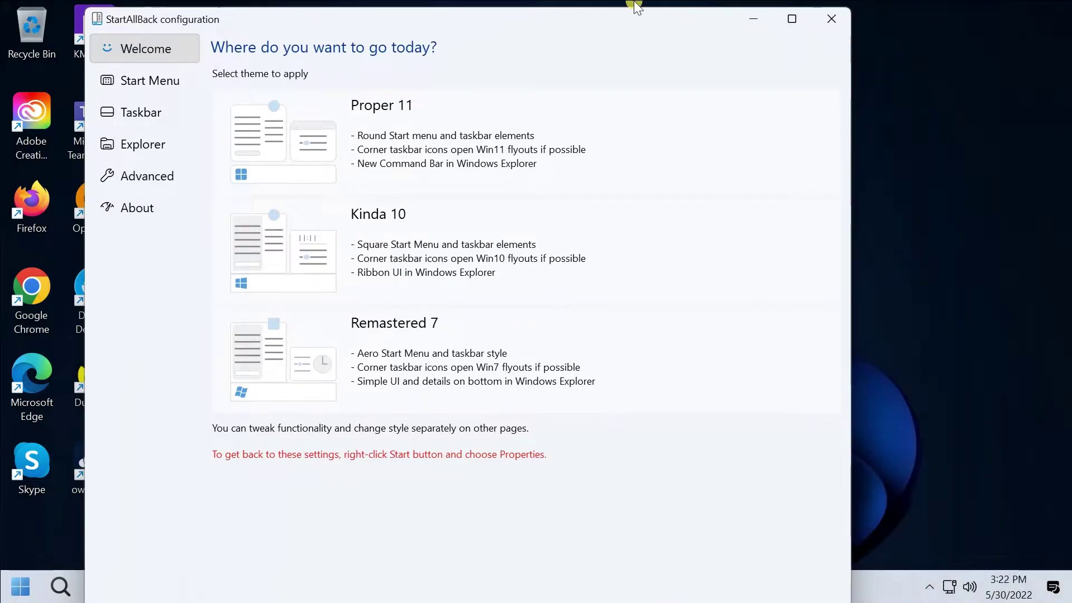
left_click_drag(634, 4, 633, 182)
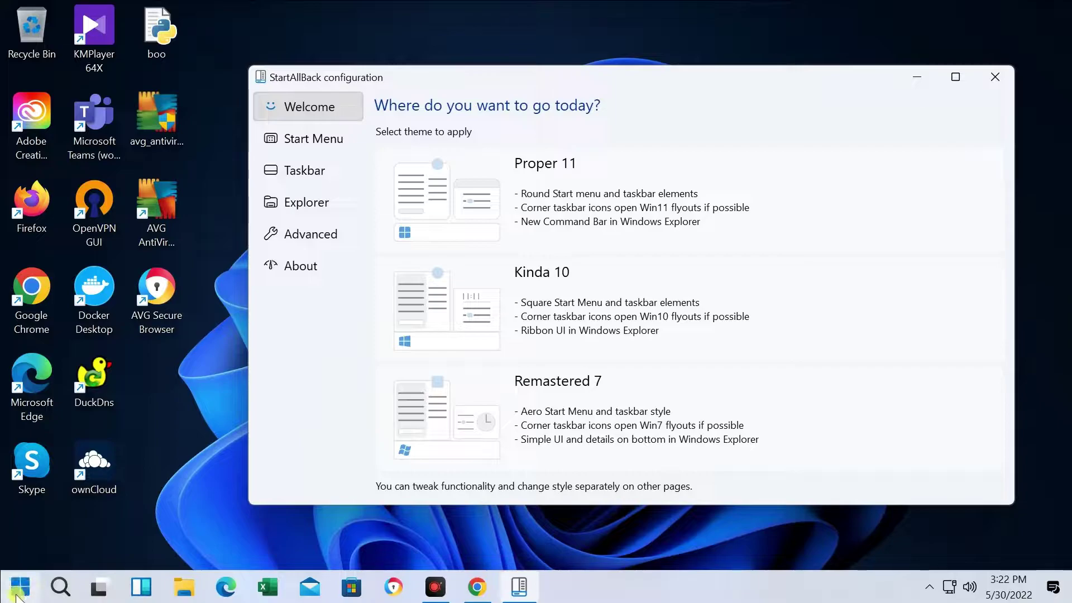
Apply the Proper 11 theme and preview its Start menu, including the all-programs list
left_click(531, 168)
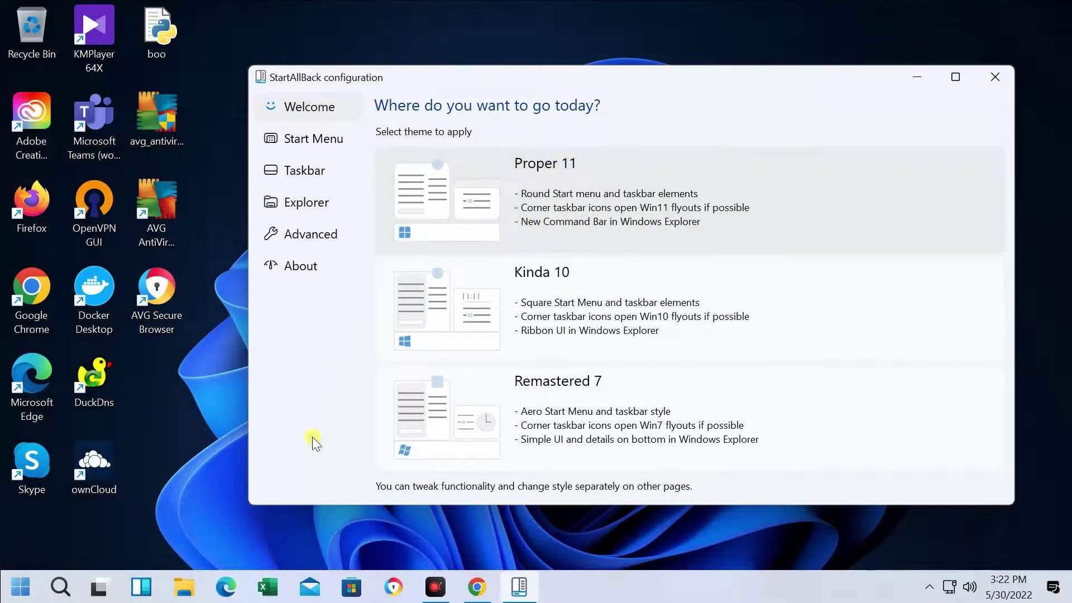
left_click(22, 589)
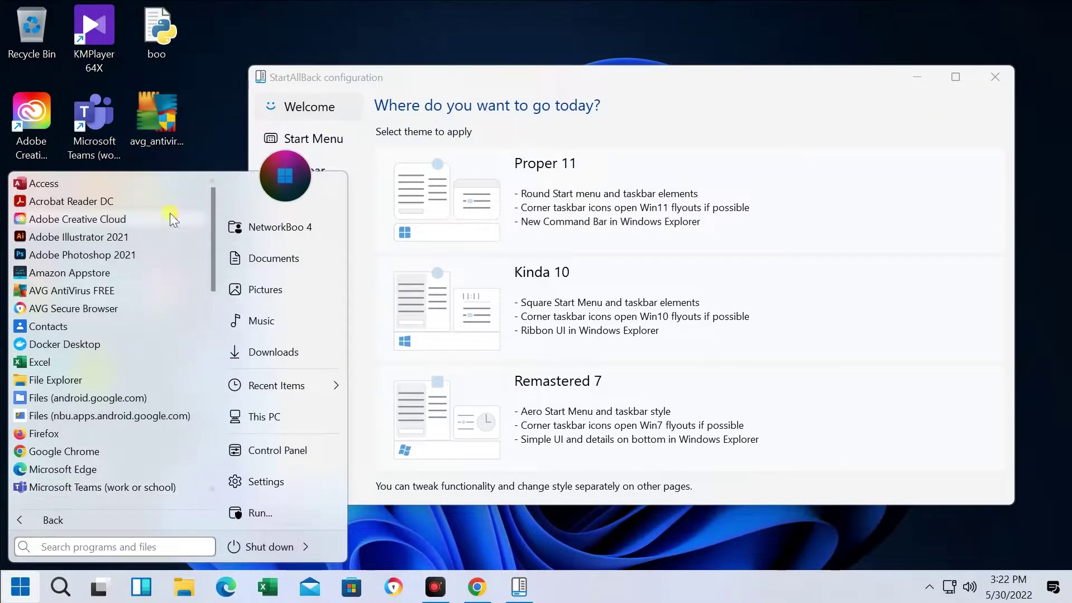
scroll(113, 444, "down", 7)
scroll(113, 445, "up", 7)
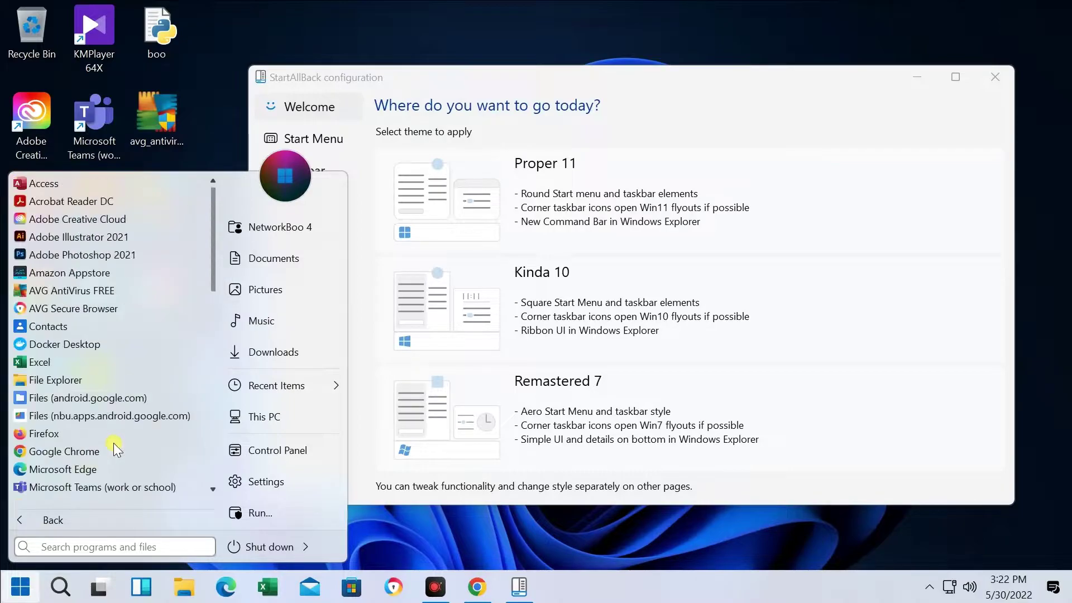
left_click(719, 207)
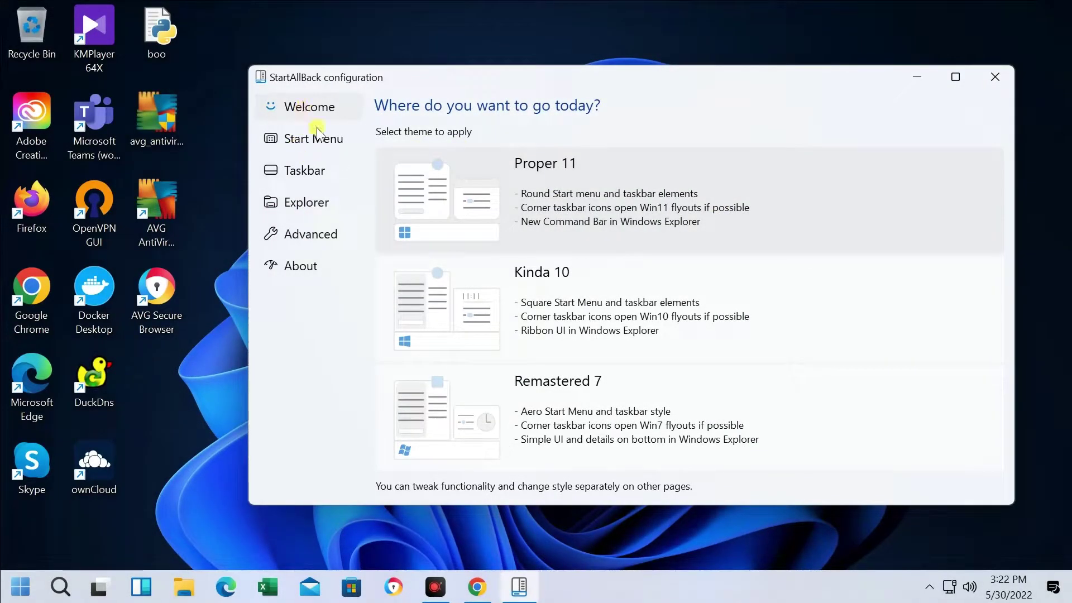
Try the Kinda 10 and Remastered 7 themes and preview the Start menu with each theme applied
left_click(542, 300)
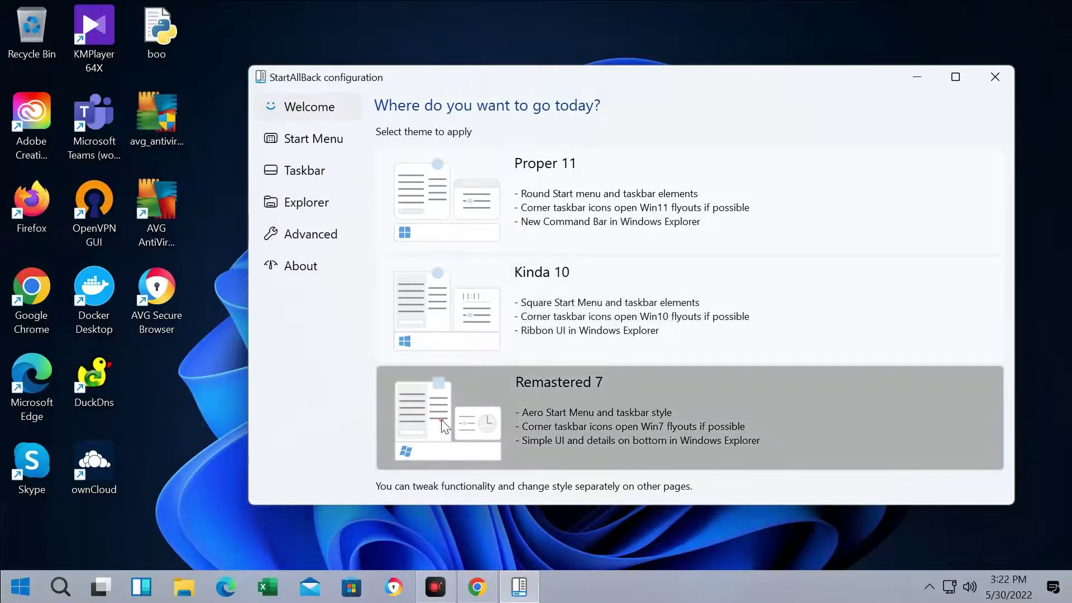
left_click(442, 420)
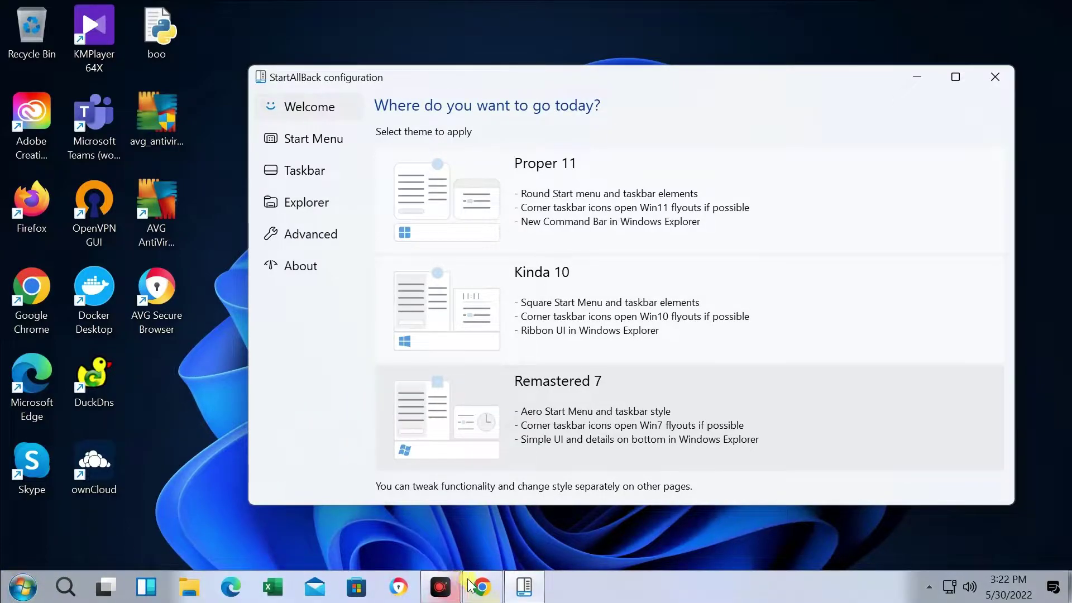
left_click(23, 587)
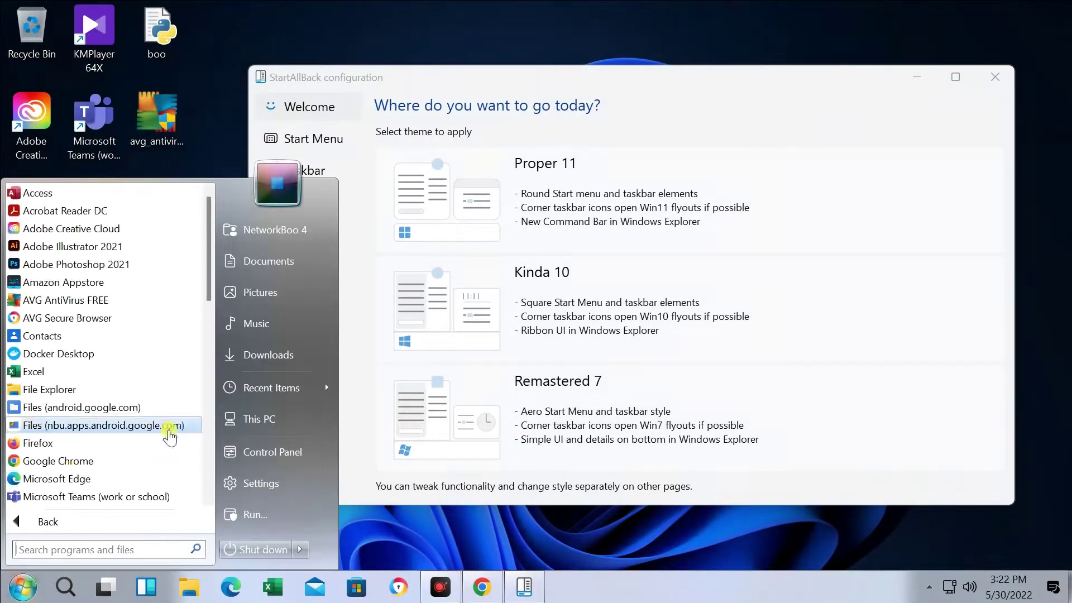
scroll(67, 472, "down", 8)
scroll(68, 462, "down", 5)
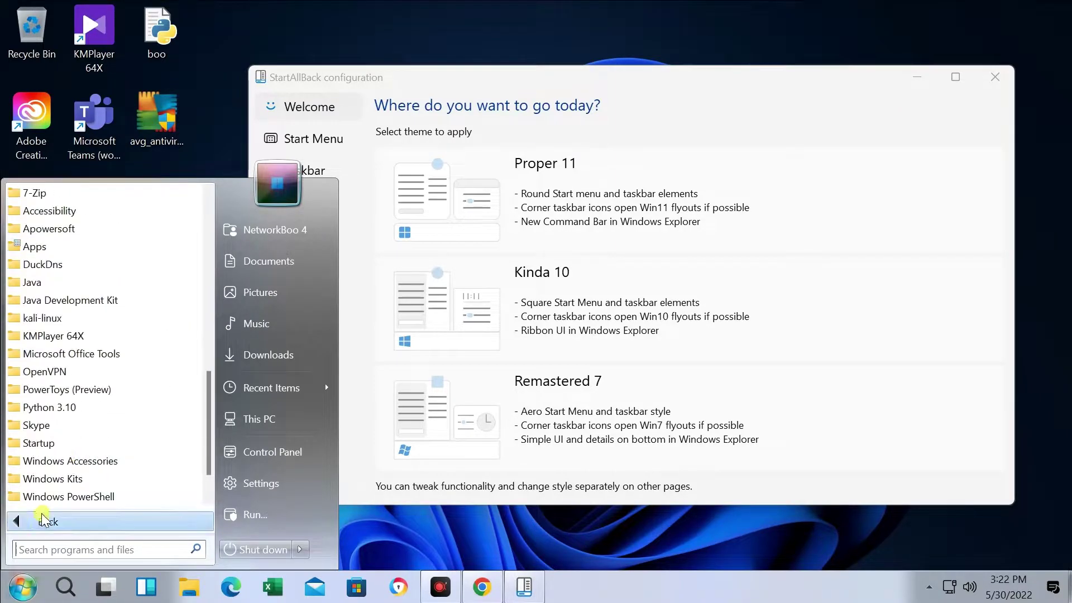
left_click(33, 522)
left_click(22, 592)
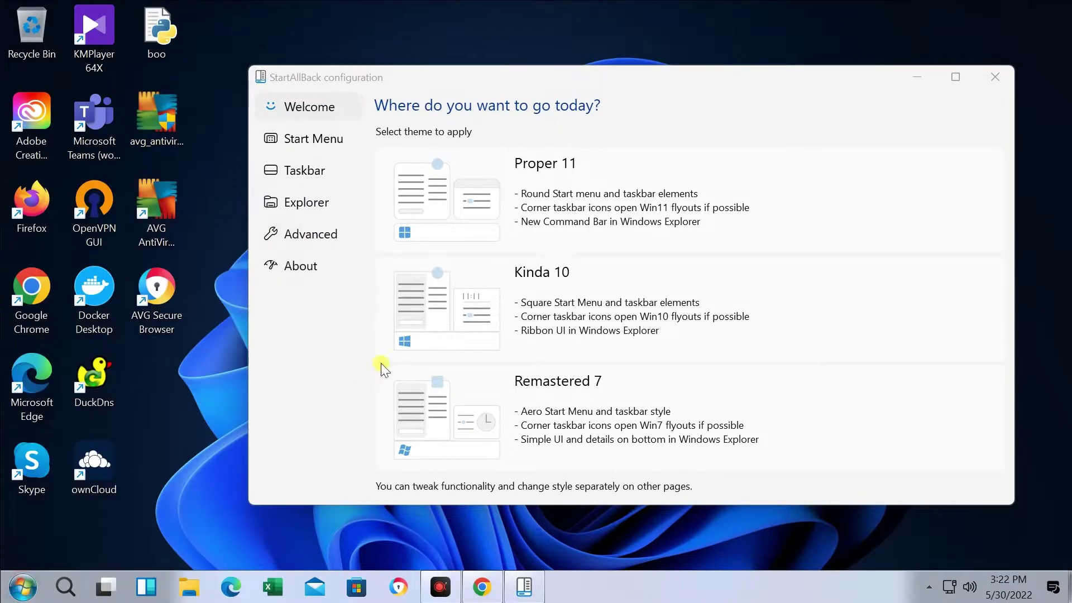
left_click(29, 591)
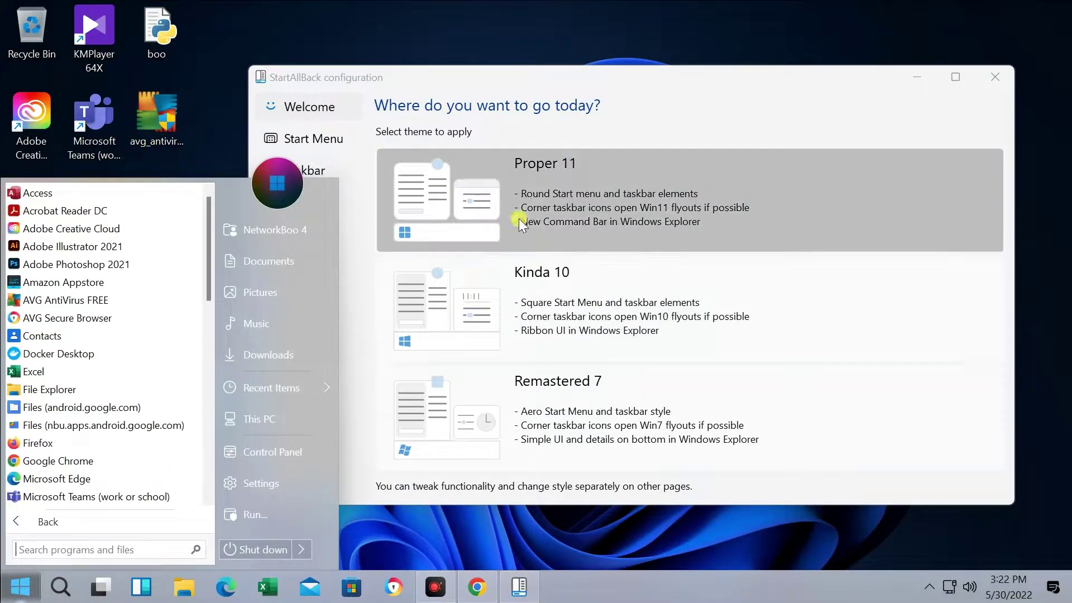
Apply the Proper 11 theme and check its Start menu and the Windows search window
left_click(530, 193)
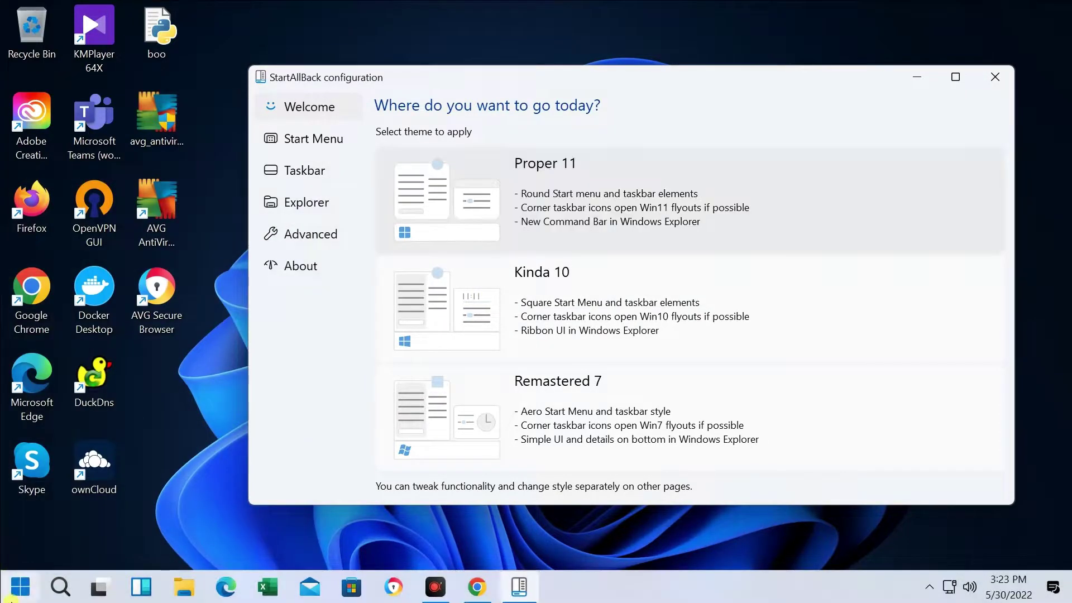
left_click(21, 586)
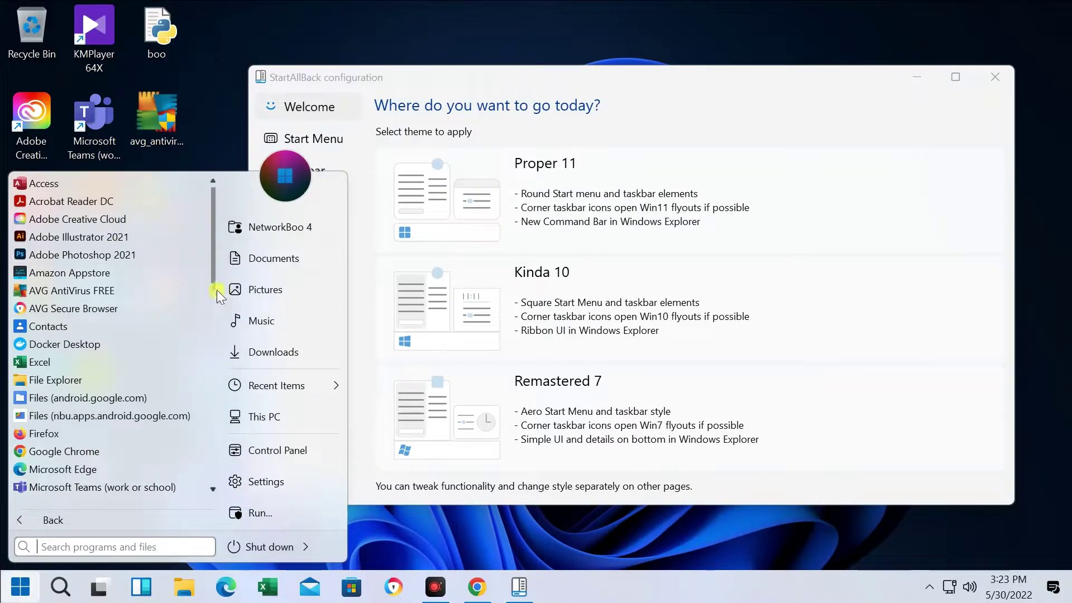
left_click(632, 186)
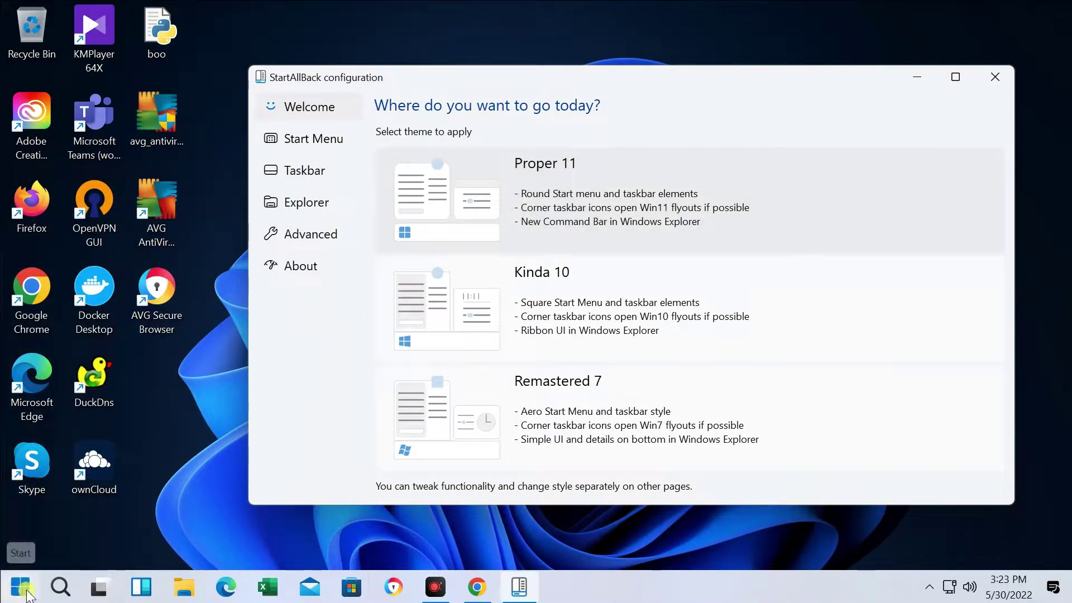
left_click(60, 586)
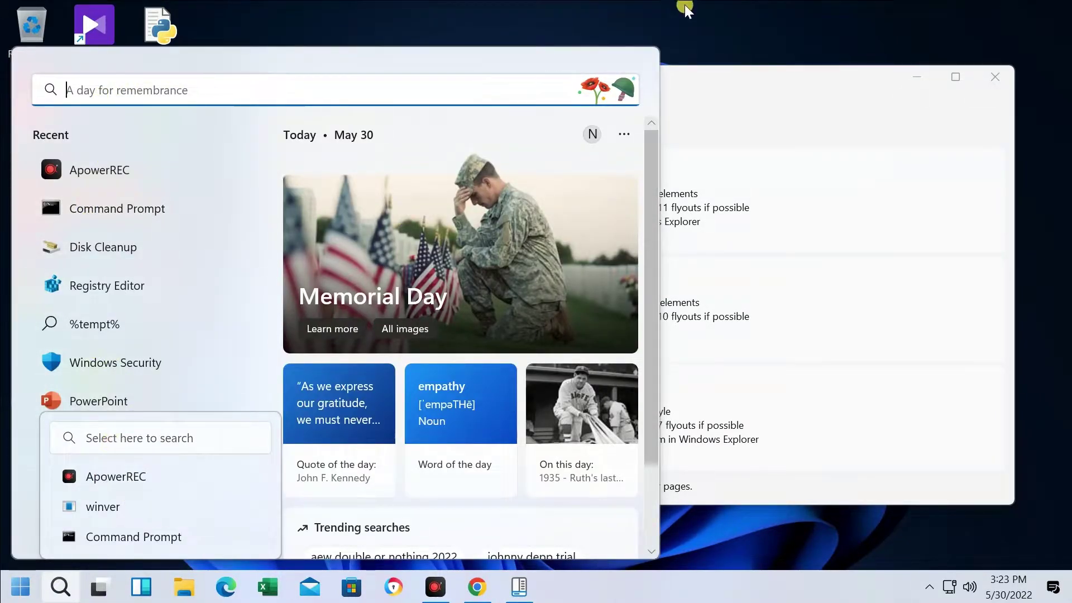
left_click(729, 89)
In the Start menu settings, try the Plain and Windows 7 visual styles, and return the style to Default
left_click(311, 140)
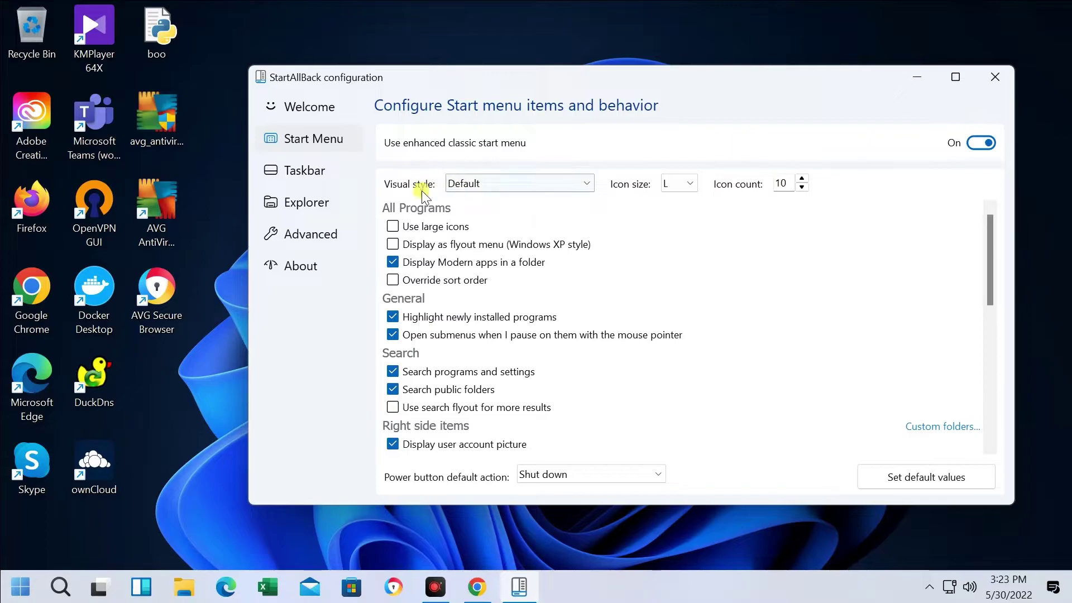
left_click(477, 181)
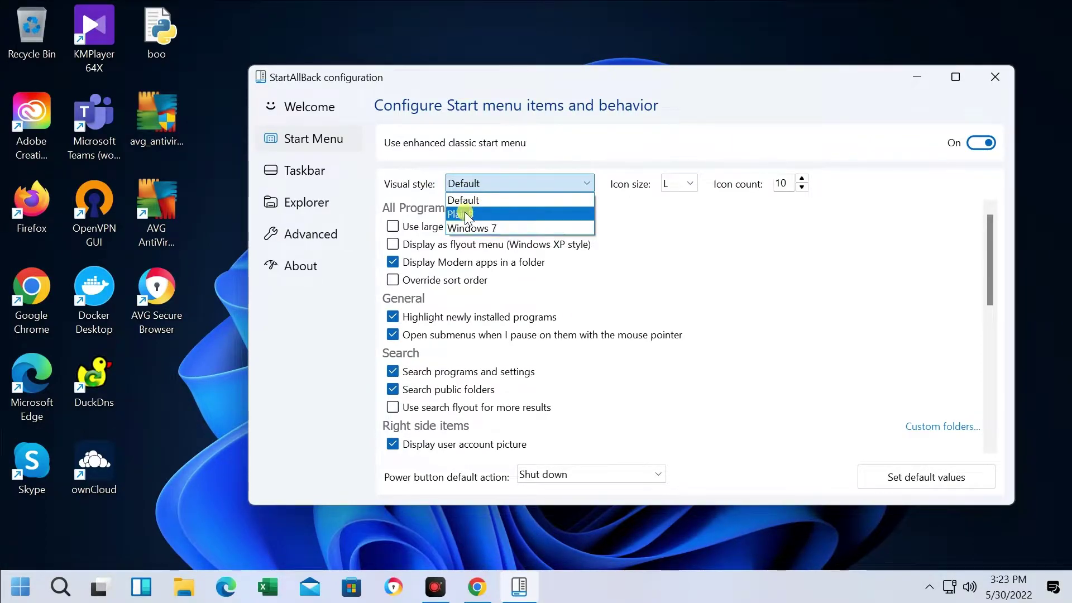
left_click(460, 216)
left_click(478, 185)
left_click(474, 227)
left_click(498, 183)
left_click(486, 200)
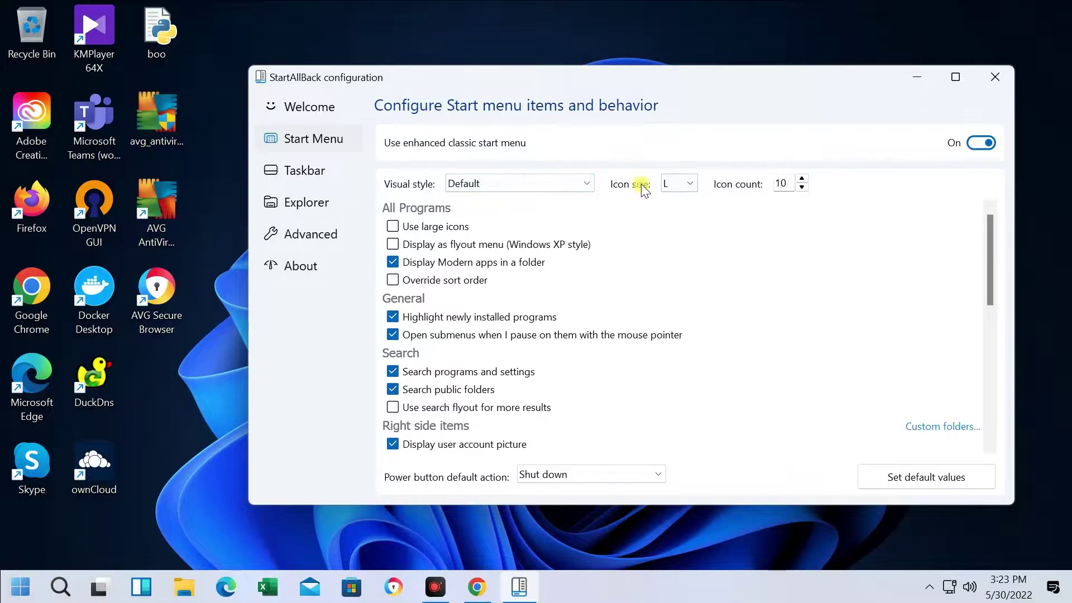
Try the Start menu icon sizes M and L, and set the icon size to S
left_click(687, 184)
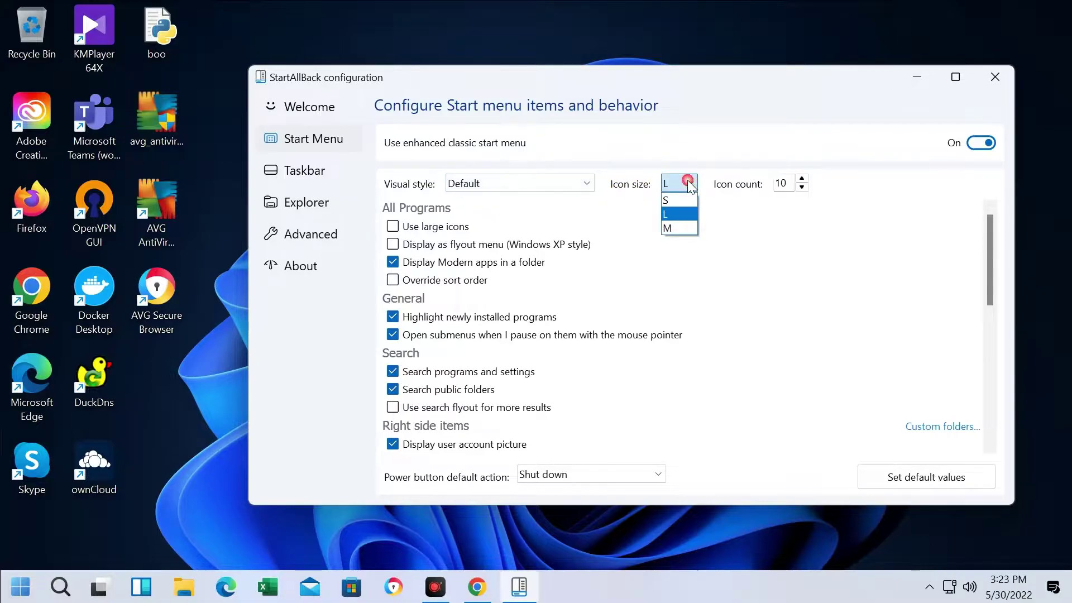
left_click(667, 208)
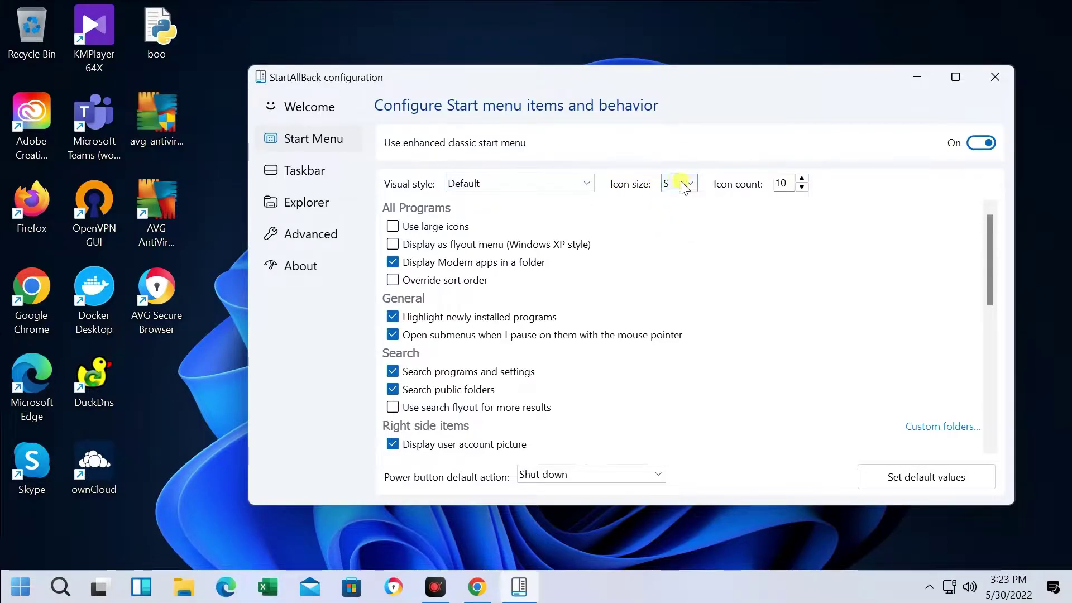
left_click(690, 186)
left_click(678, 226)
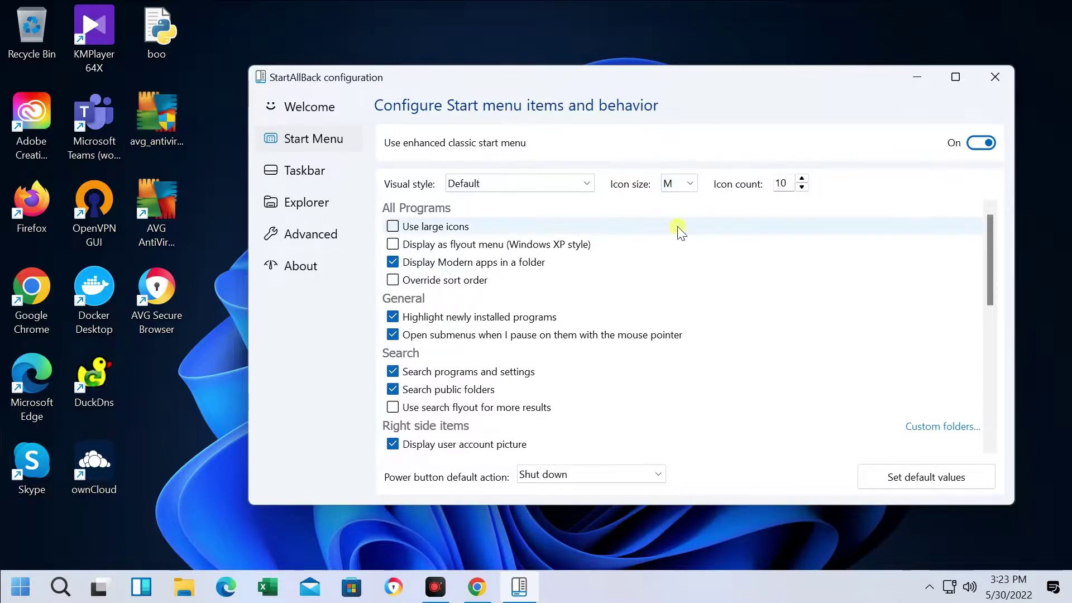
left_click(685, 183)
left_click(678, 215)
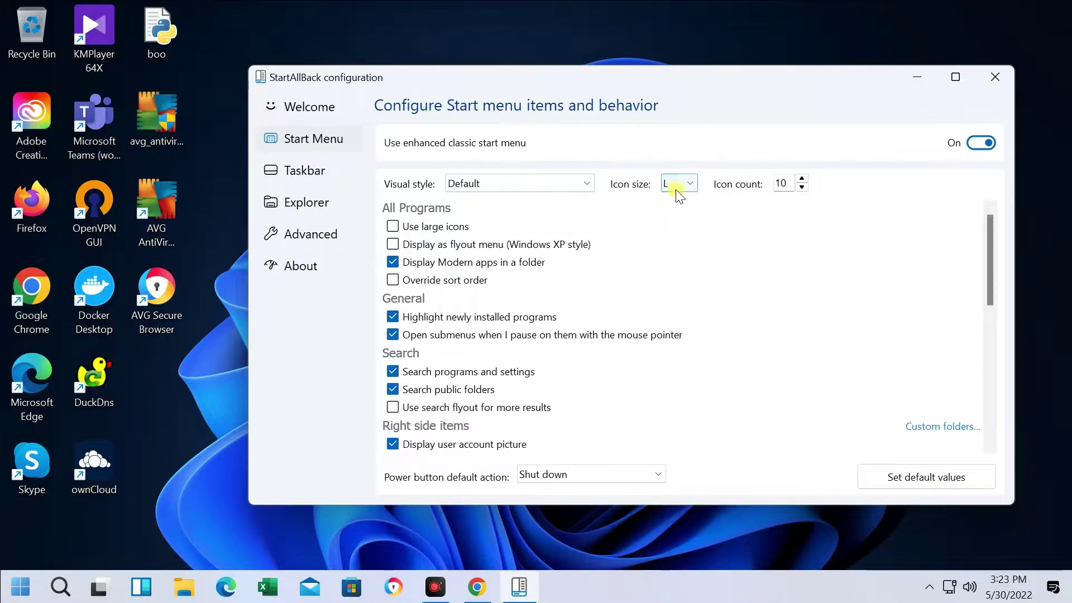
left_click(674, 200)
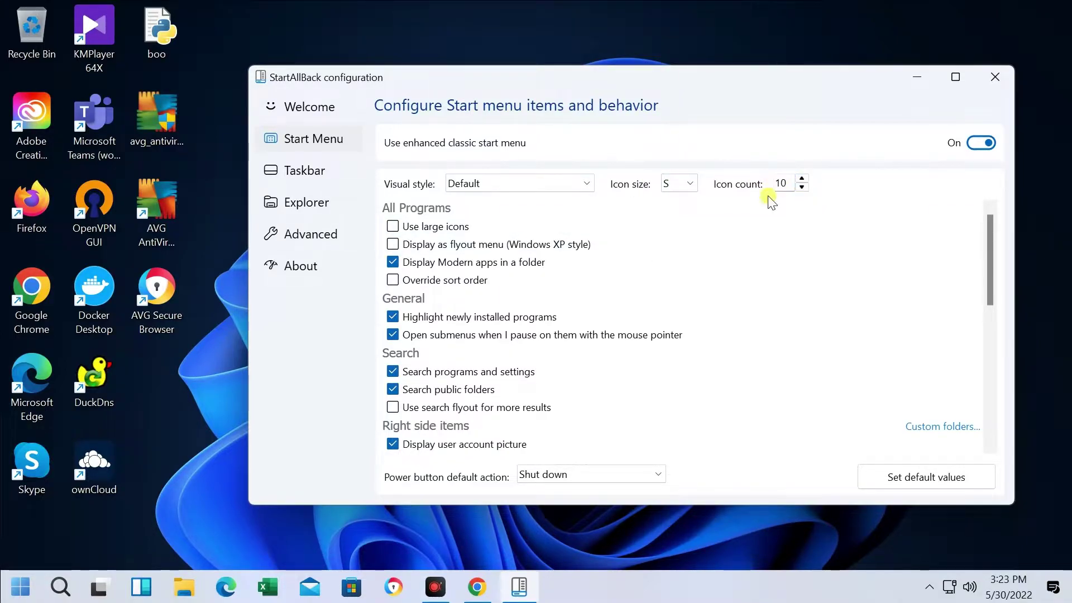
Examine the All Programs, General, Search and right side item options in the Start menu settings
left_click(690, 263)
left_click(505, 263)
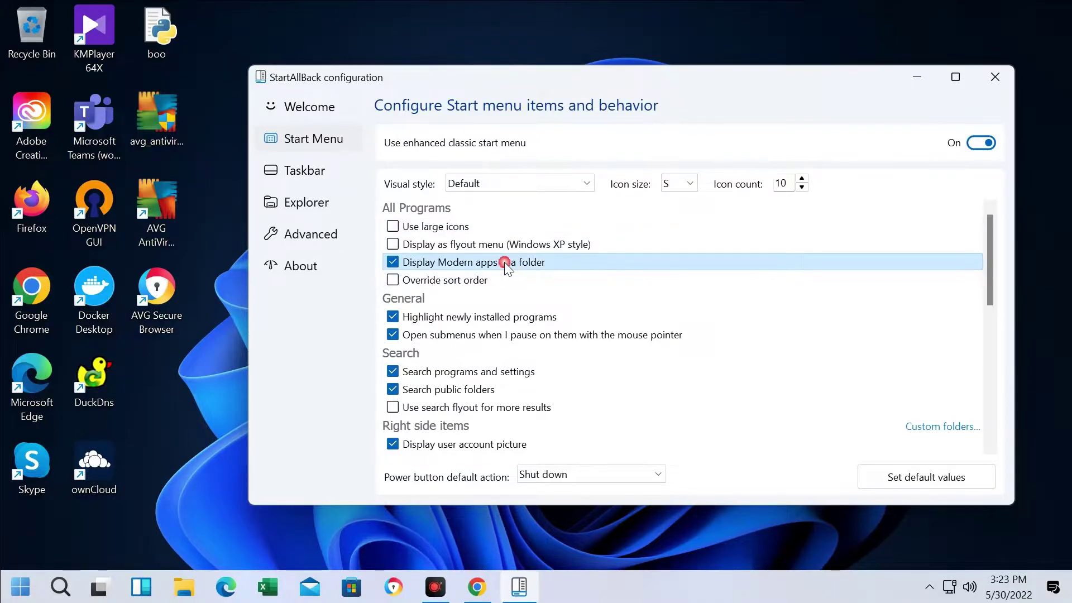
left_click(393, 228)
left_click(392, 226)
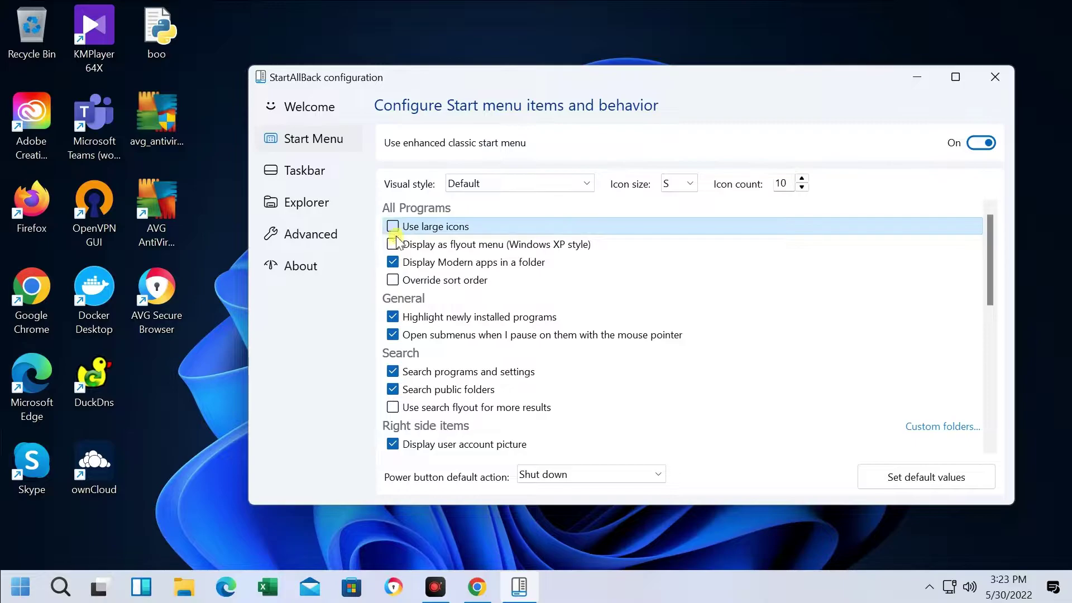
scroll(674, 360, "down", 2)
scroll(675, 359, "down", 2)
scroll(677, 357, "up", 4)
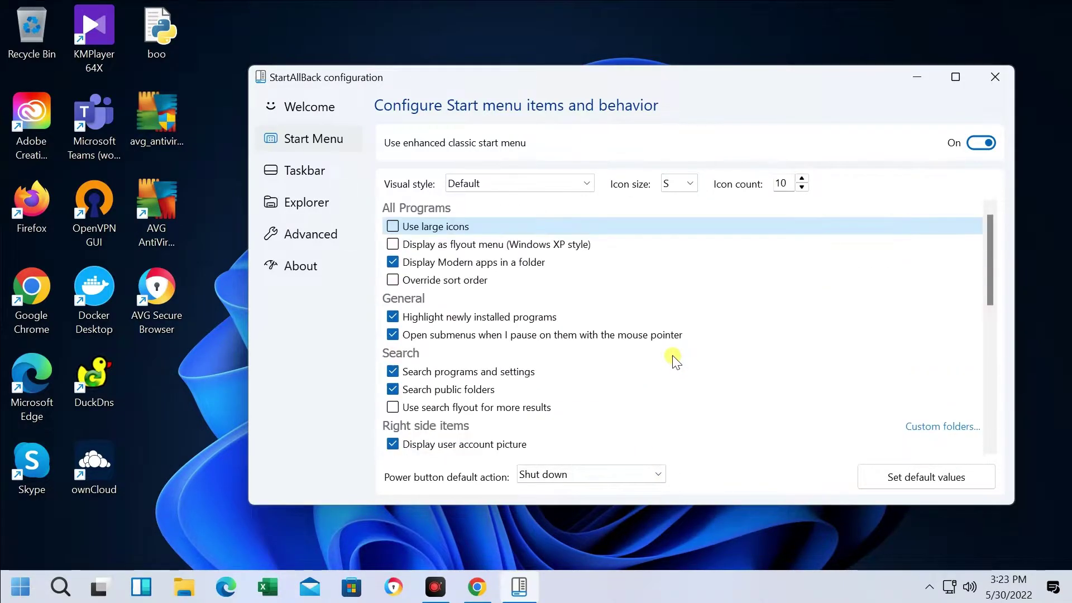
scroll(681, 355, "down", 5)
scroll(676, 346, "up", 5)
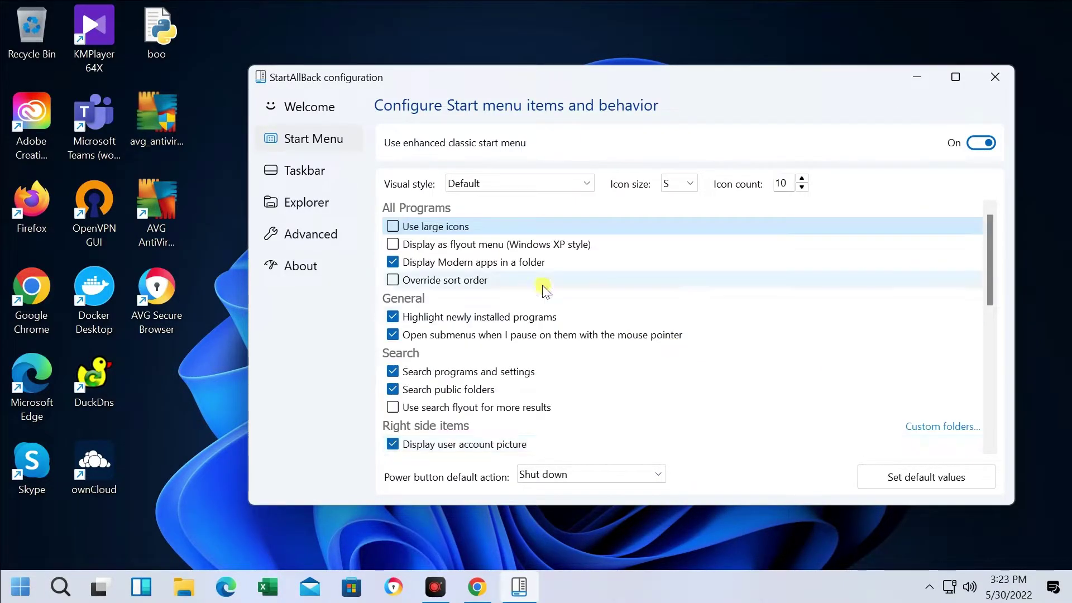
Preview the Start menu with icon sizes L and M, and return the icon size to S
left_click(21, 586)
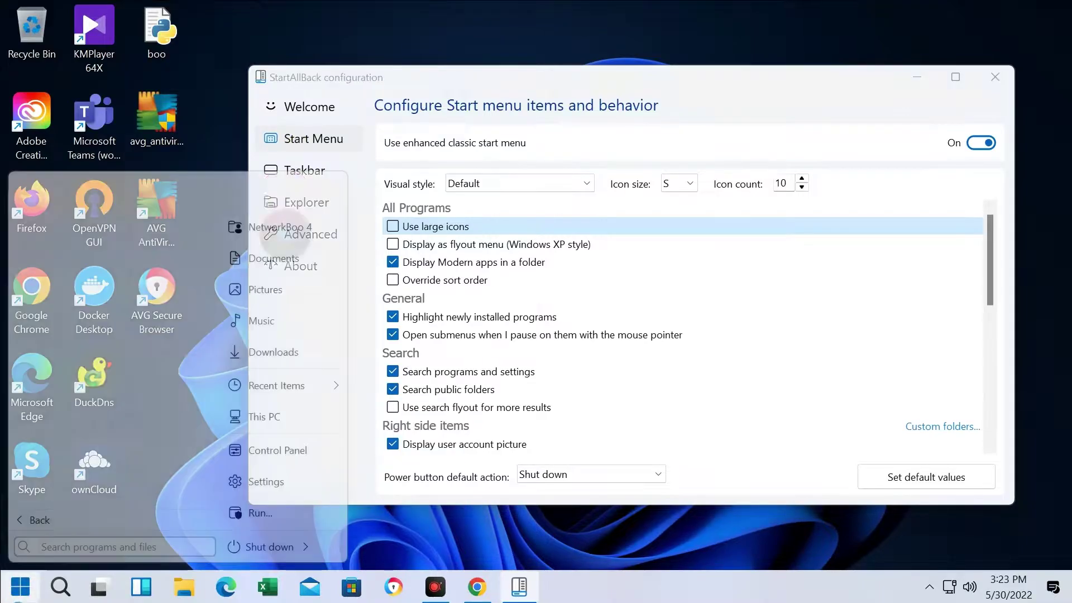
left_click(692, 186)
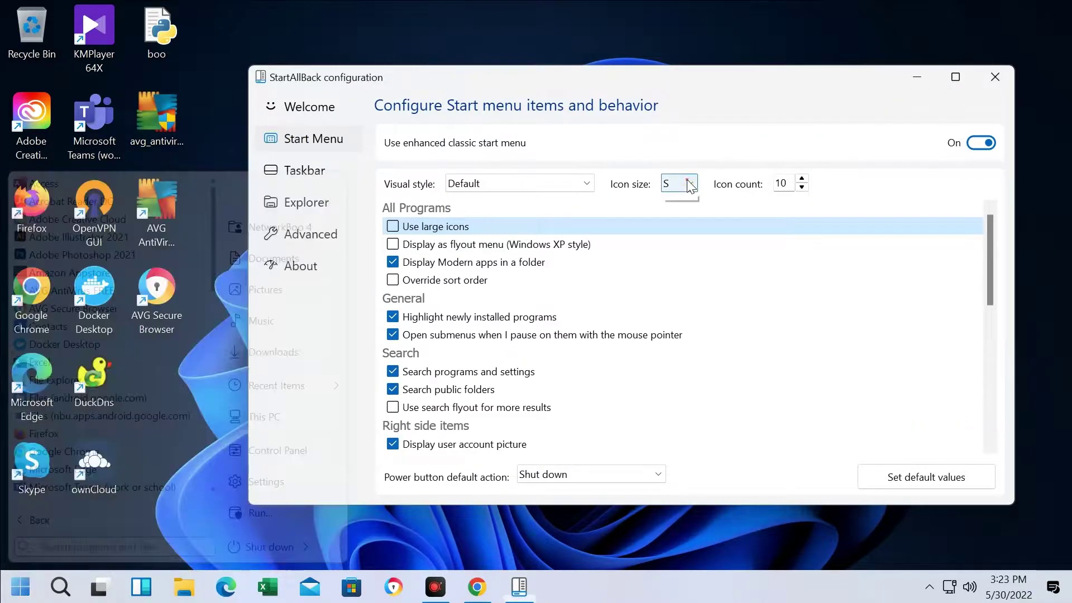
left_click(680, 215)
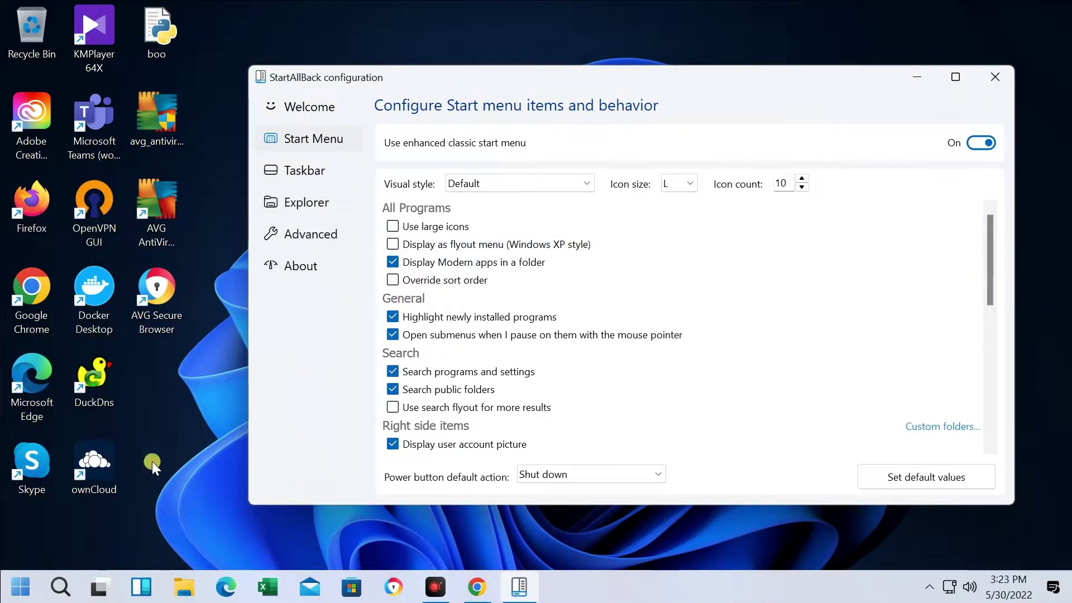
left_click(32, 579)
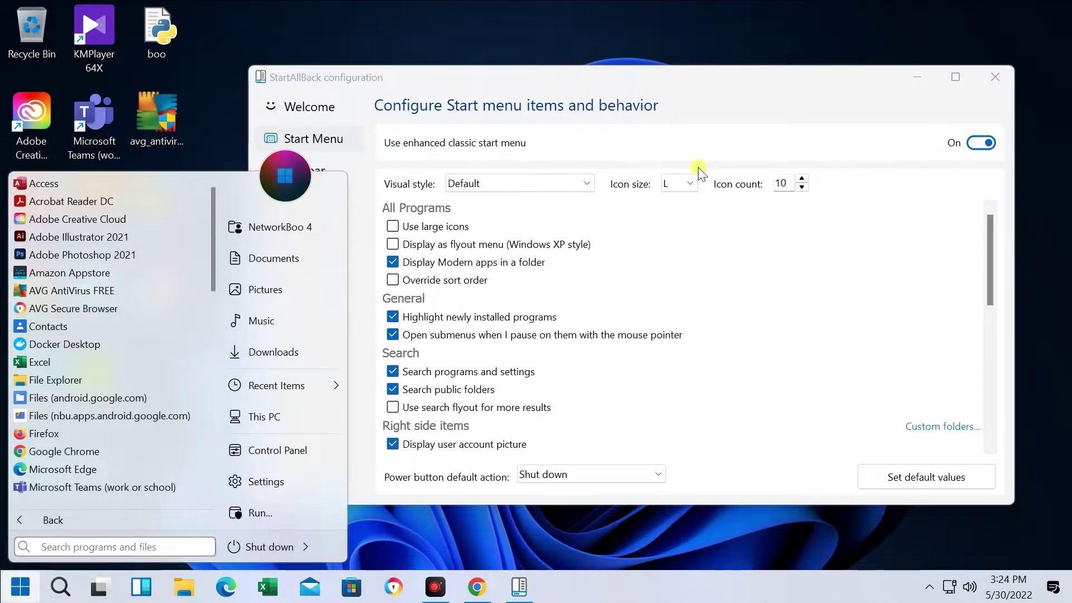
left_click(677, 187)
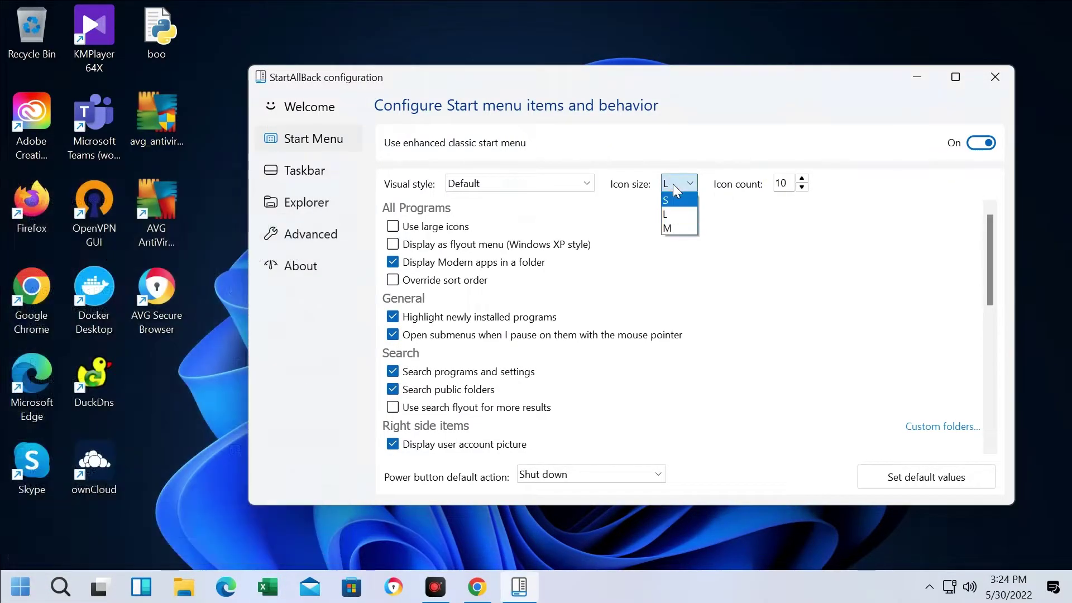
left_click(670, 226)
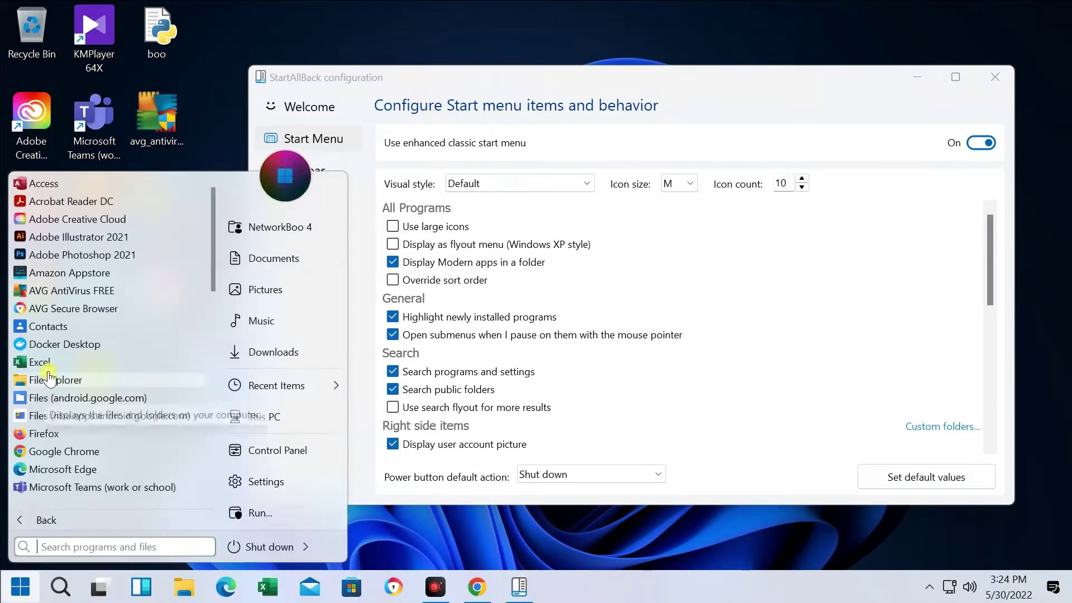
left_click(678, 183)
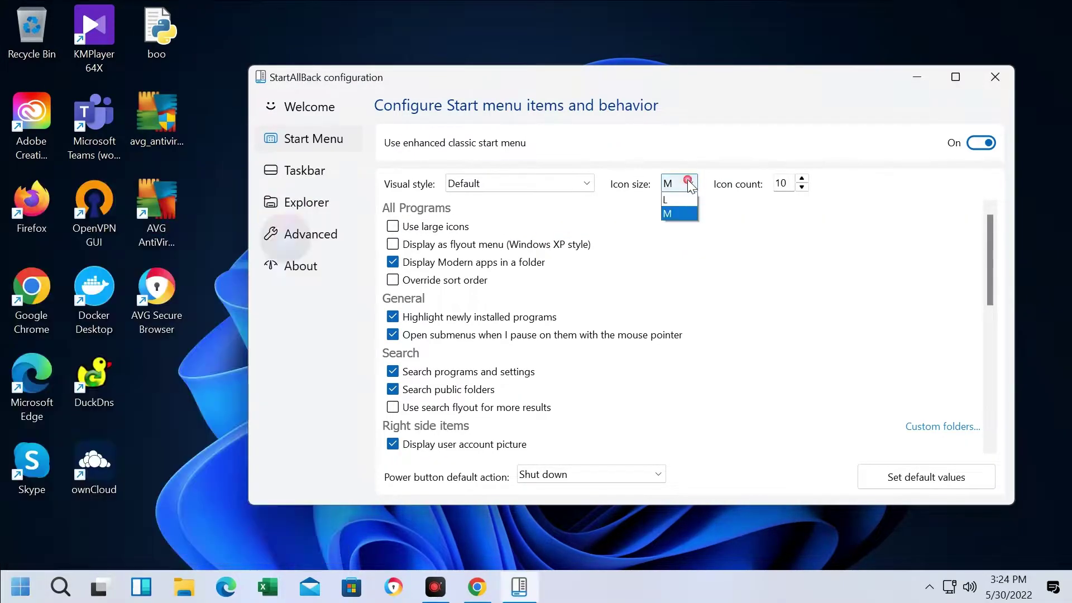
left_click(673, 202)
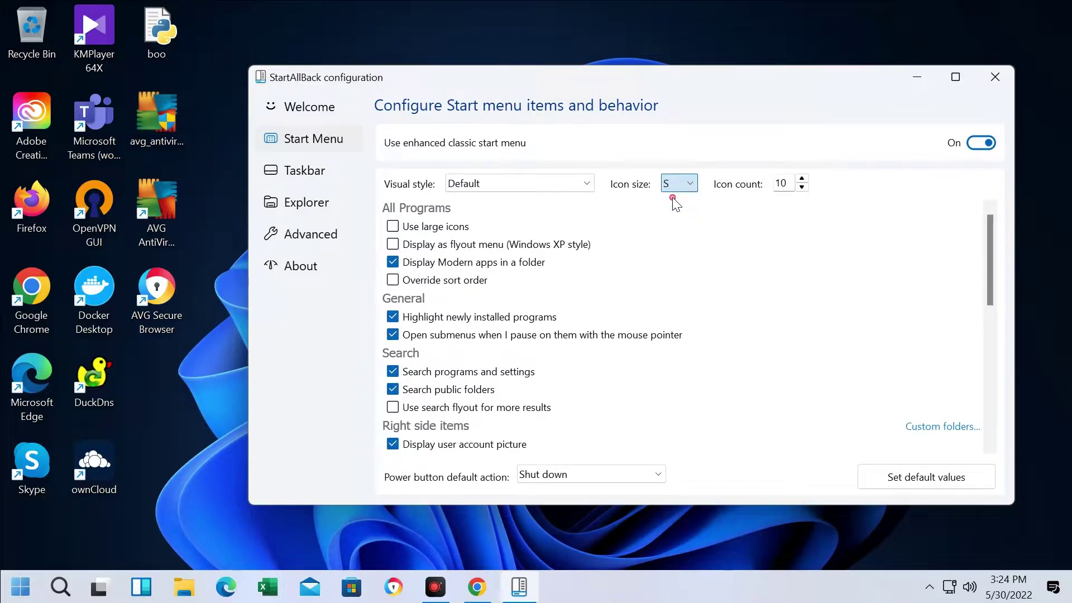
left_click(12, 598)
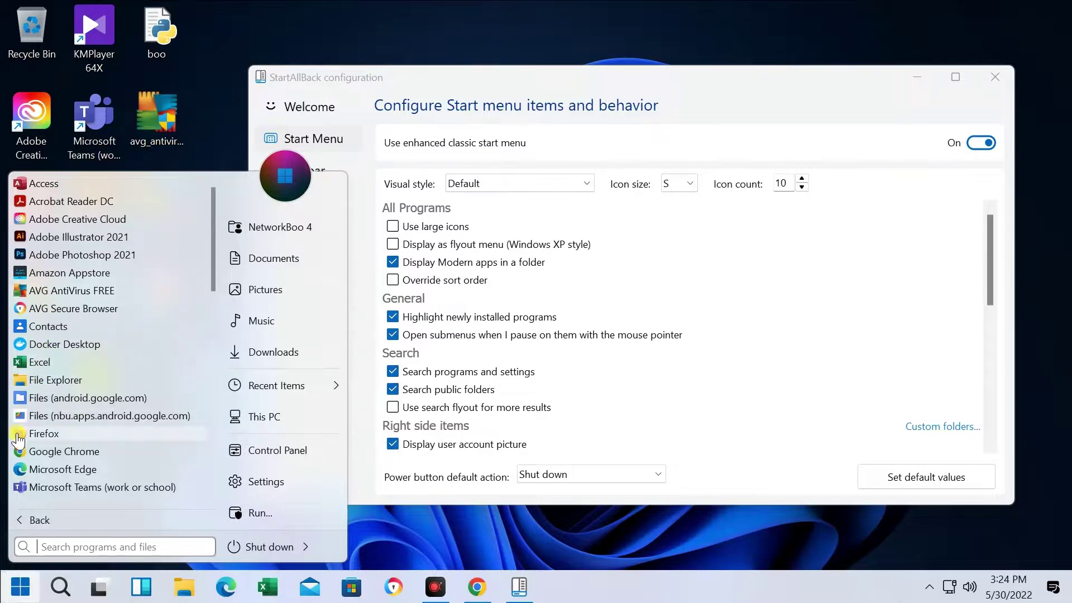
left_click(877, 295)
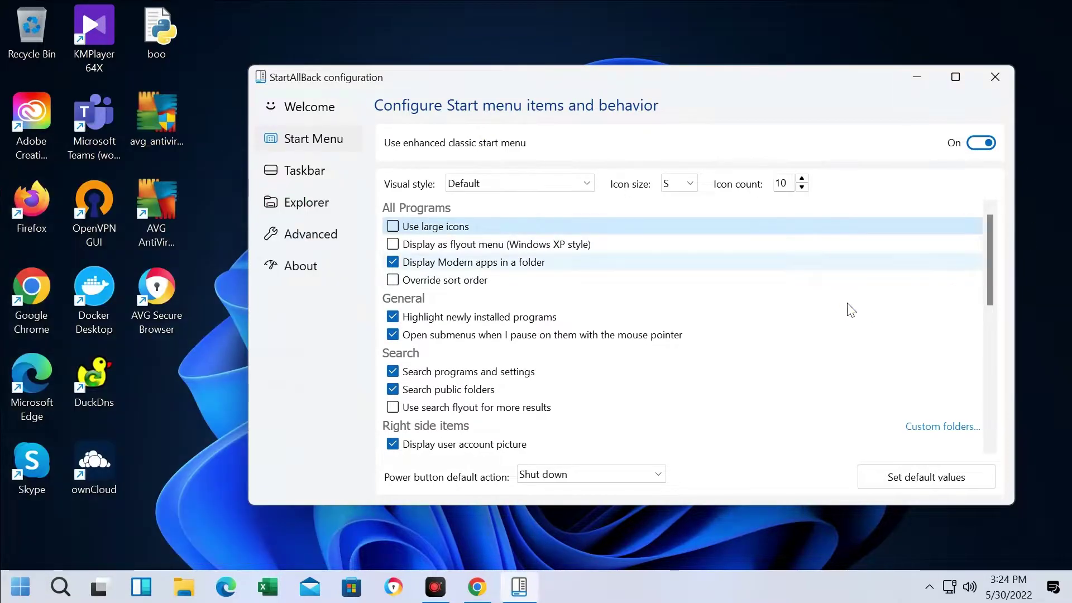
Try large icons for All Programs, preview the program list in the Start menu, and turn the option back off
left_click(394, 228)
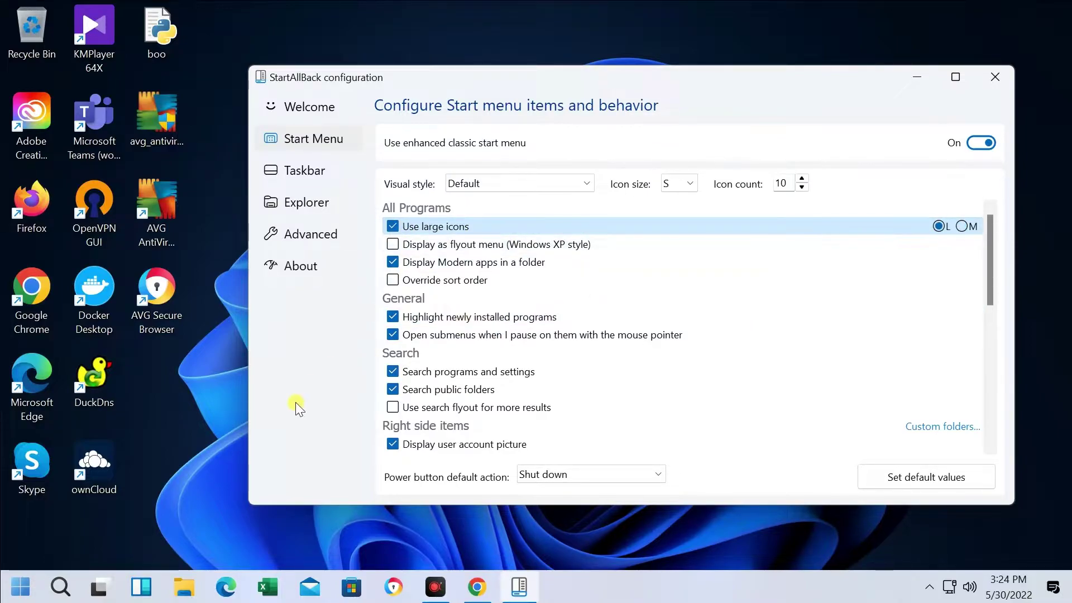
left_click(21, 586)
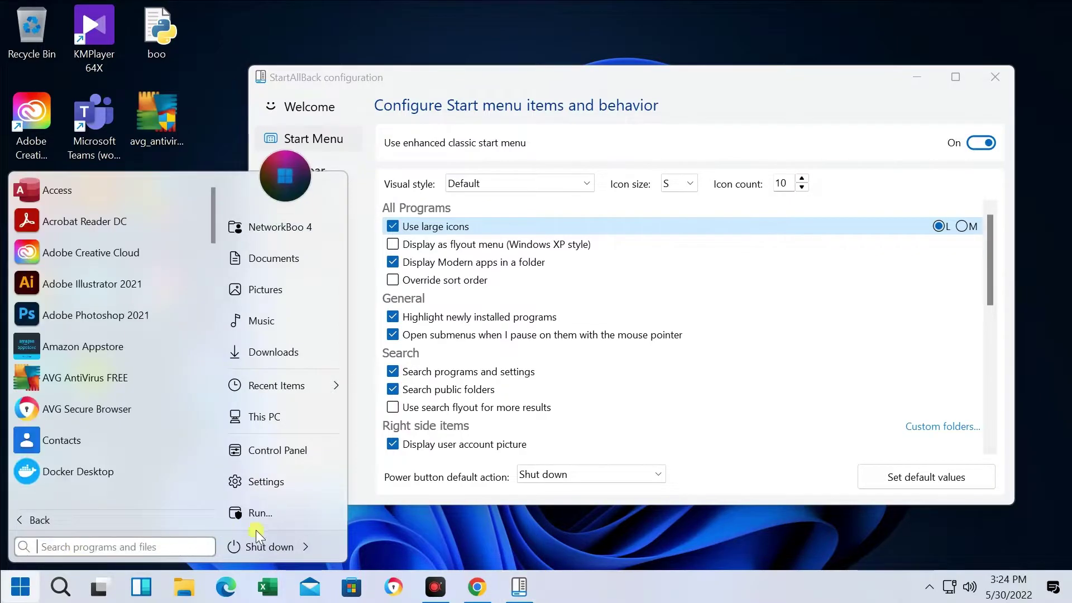
scroll(60, 279, "down", 3)
scroll(60, 280, "up", 3)
left_click(399, 229)
left_click(400, 229)
left_click(27, 596)
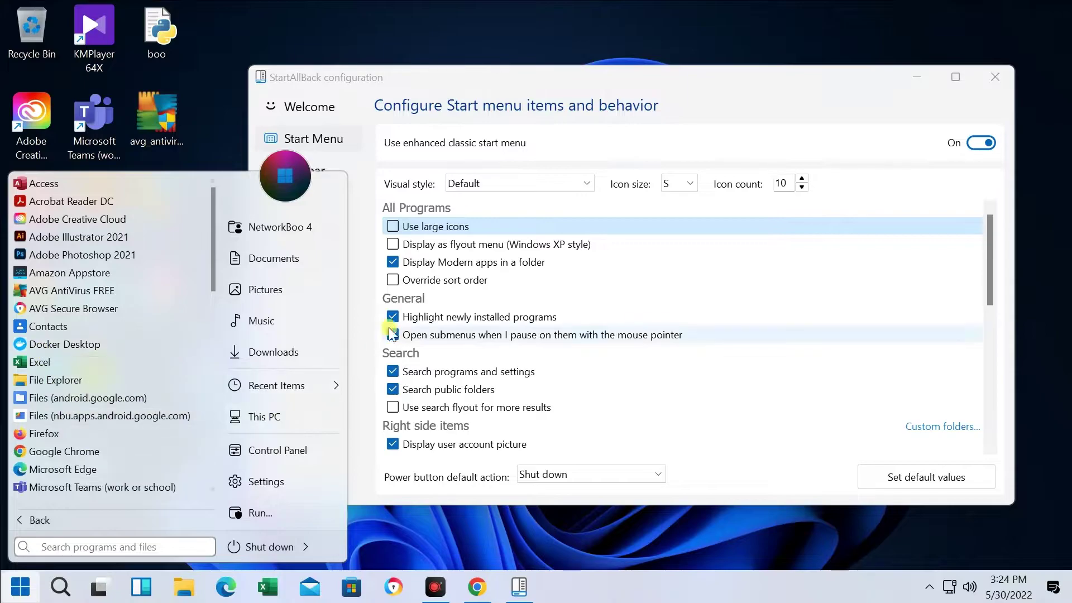
left_click(990, 265)
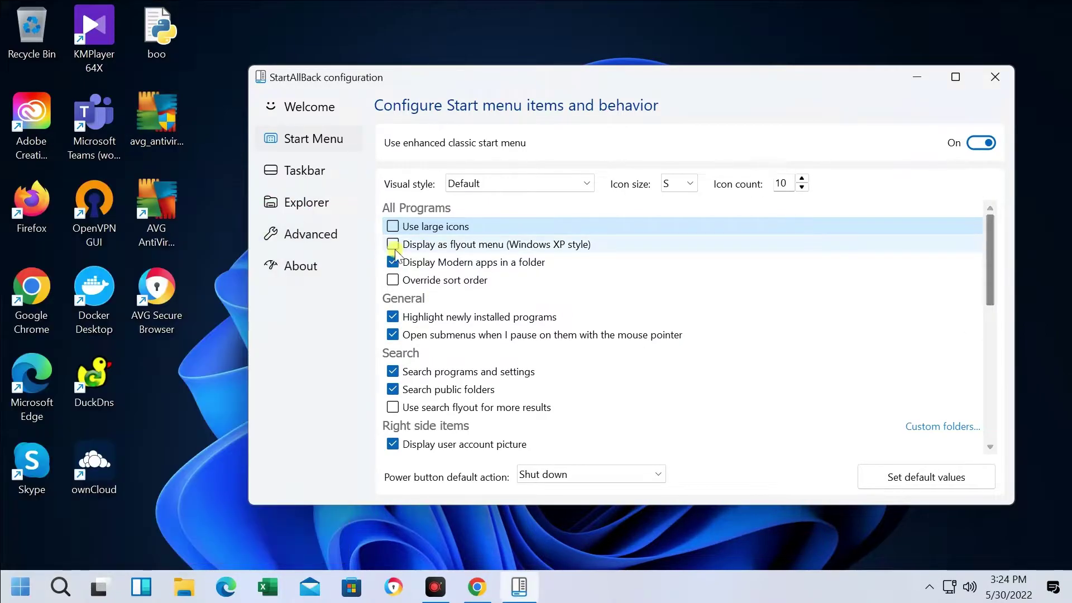
Set Command Prompt to display as a link among the right side items and check it in the Start menu
scroll(506, 353, "down", 1)
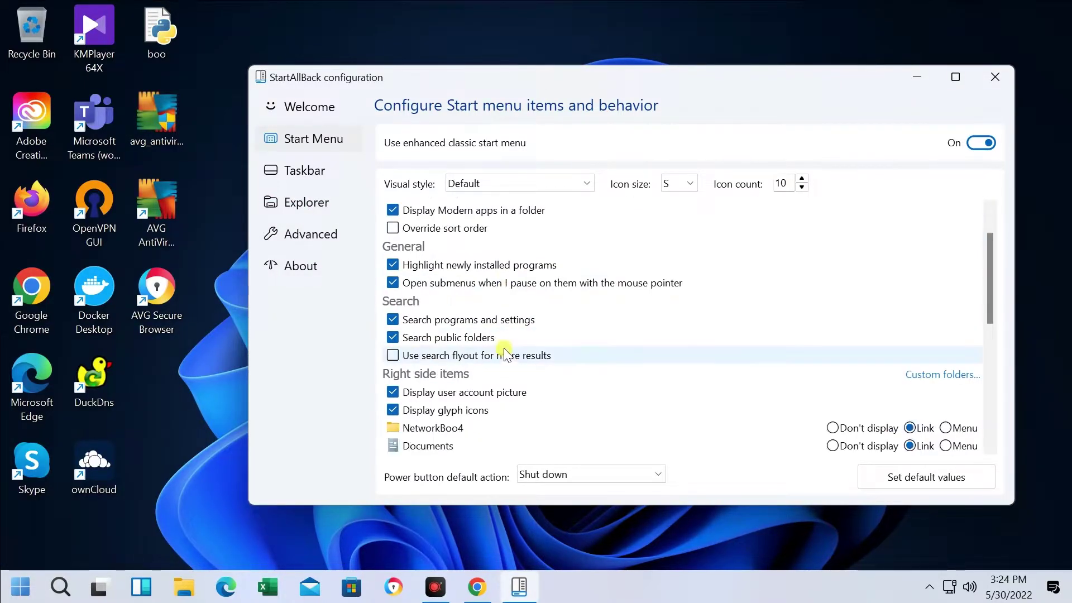
scroll(500, 371, "down", 6)
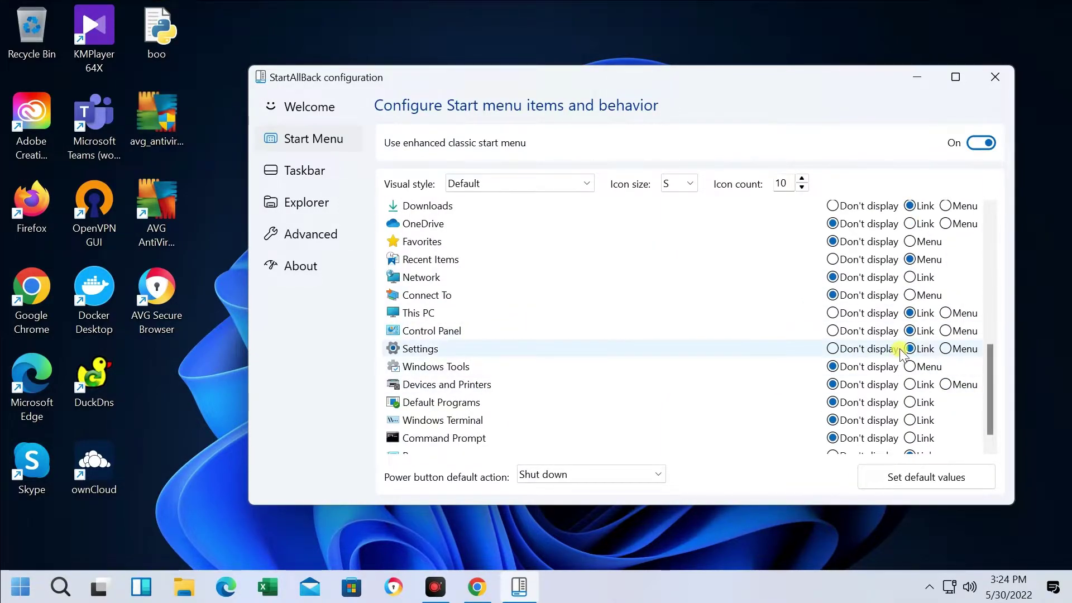
left_click(19, 585)
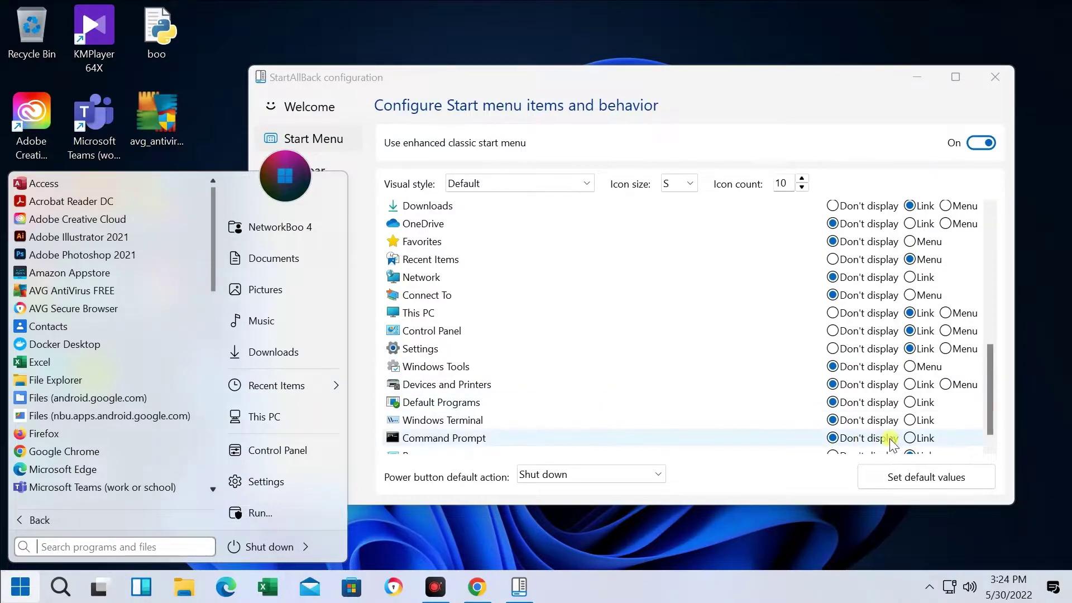
left_click(910, 438)
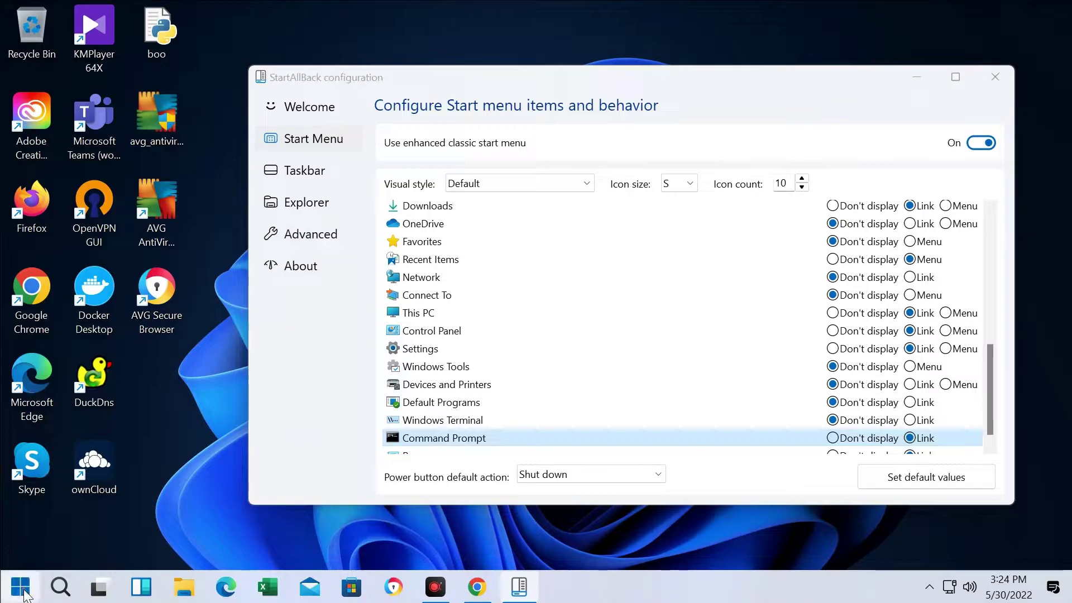
left_click(24, 584)
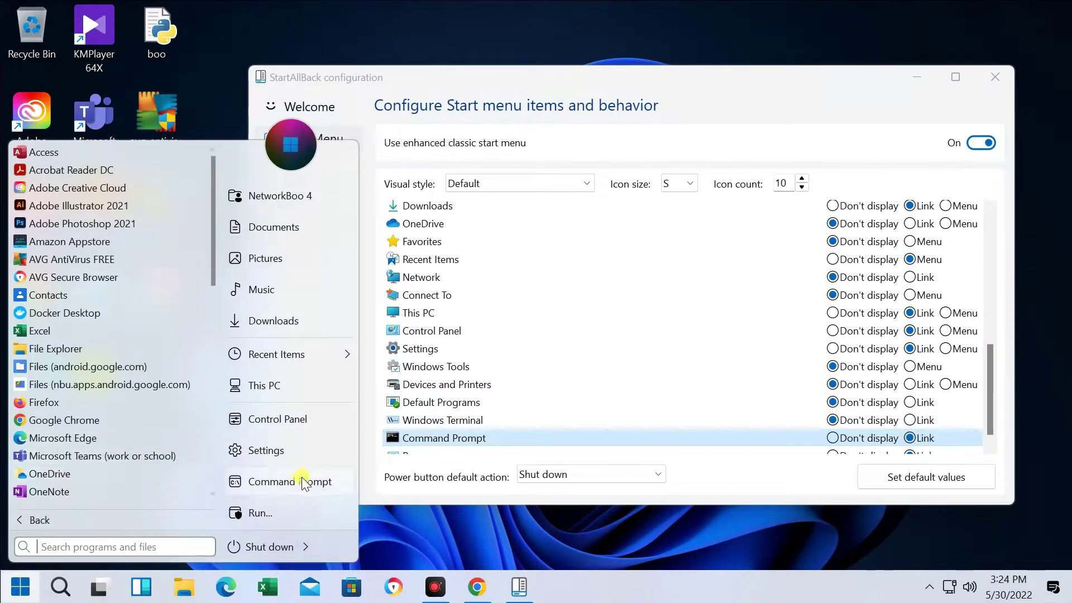
Launch Command Prompt from its new Start menu link and close its window
left_click(264, 481)
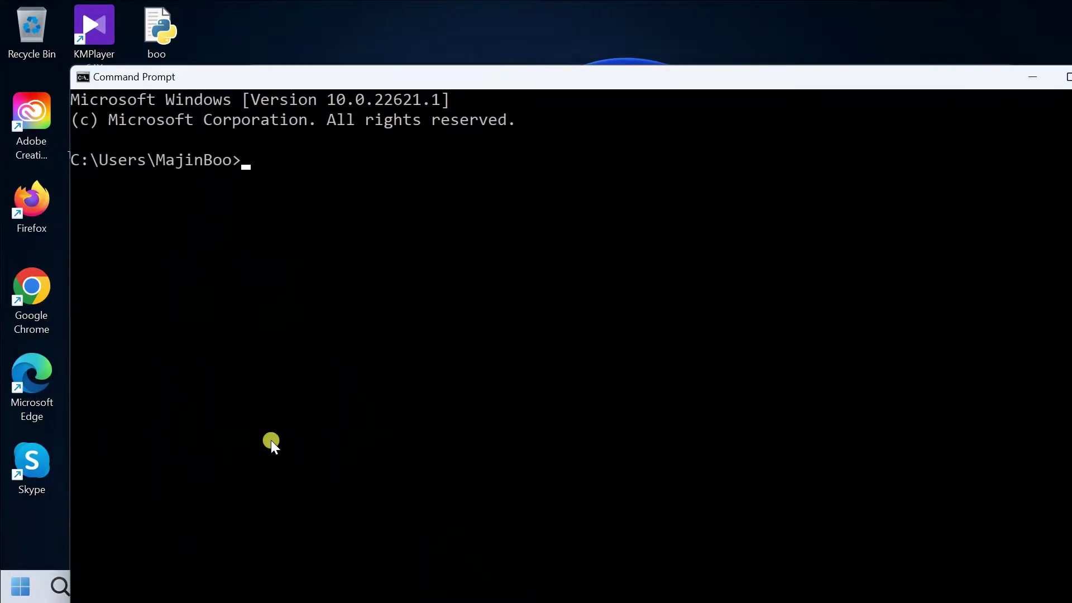
left_click_drag(733, 84, 667, 89)
left_click(1037, 82)
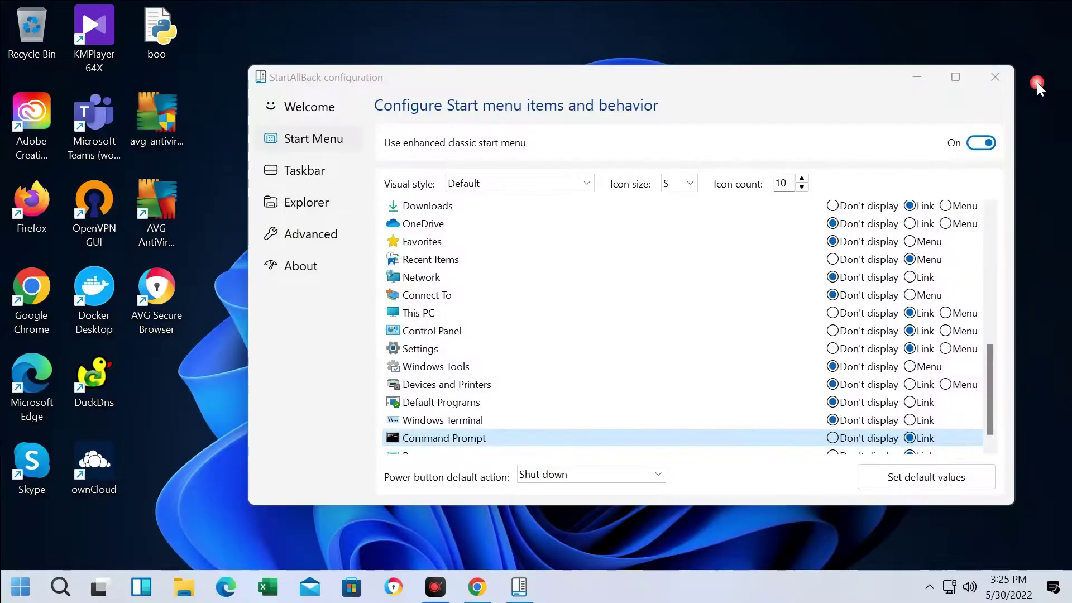
Set Music to Don't display and Videos to Link among the right side items, and check the Start menu
scroll(666, 372, "down", 1)
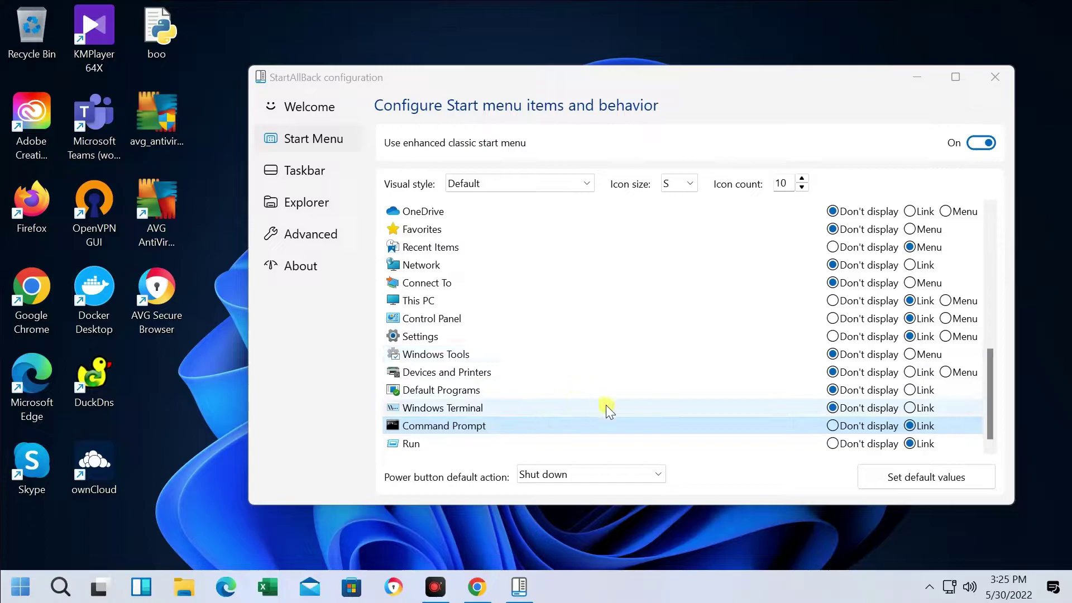
left_click(833, 408)
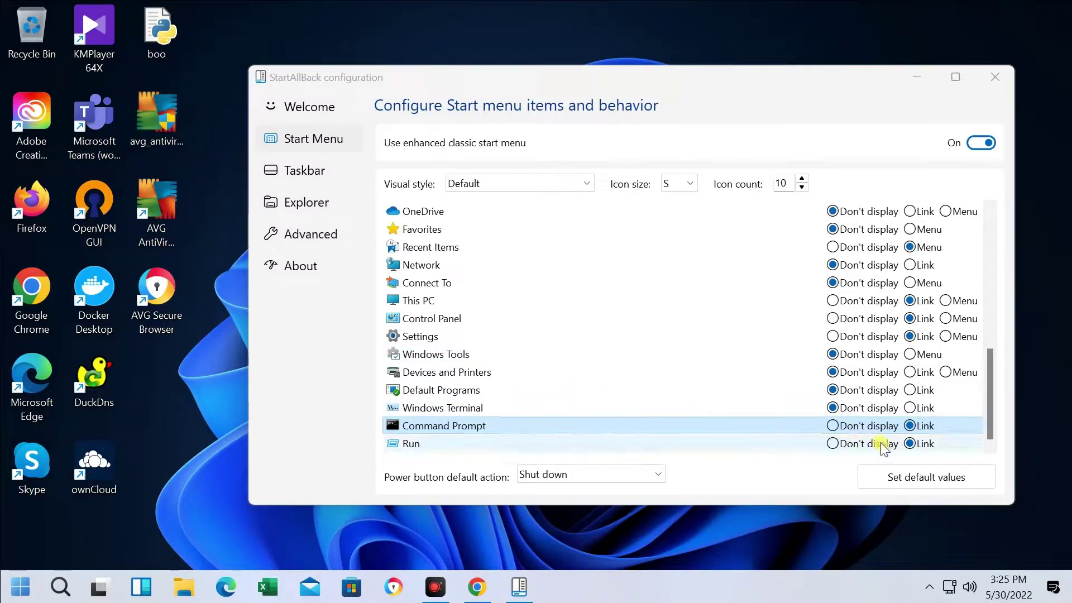
scroll(726, 330, "up", 3)
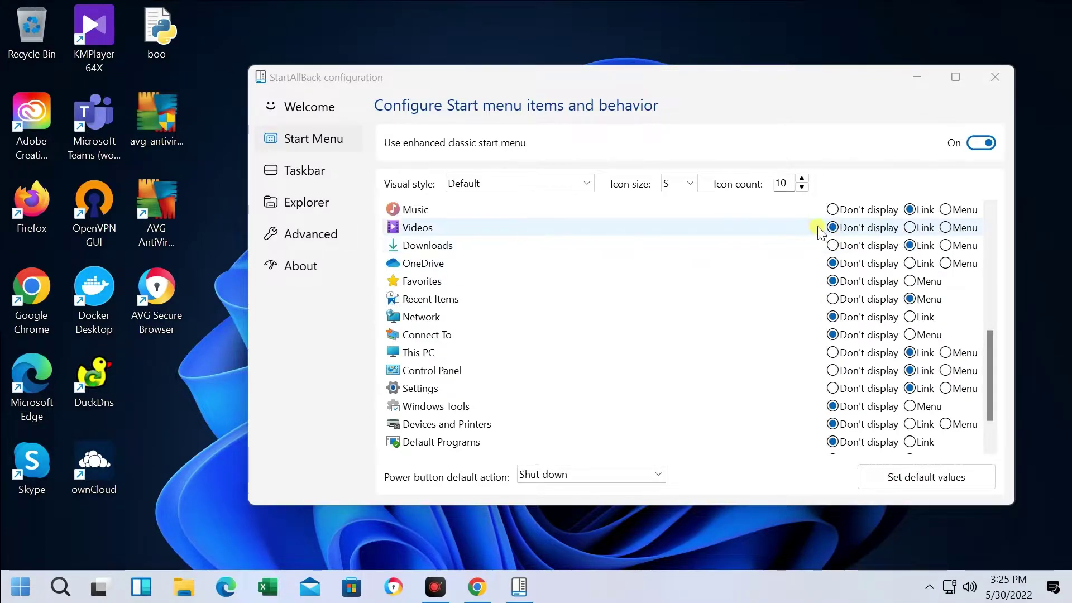
scroll(899, 267, "up", 1)
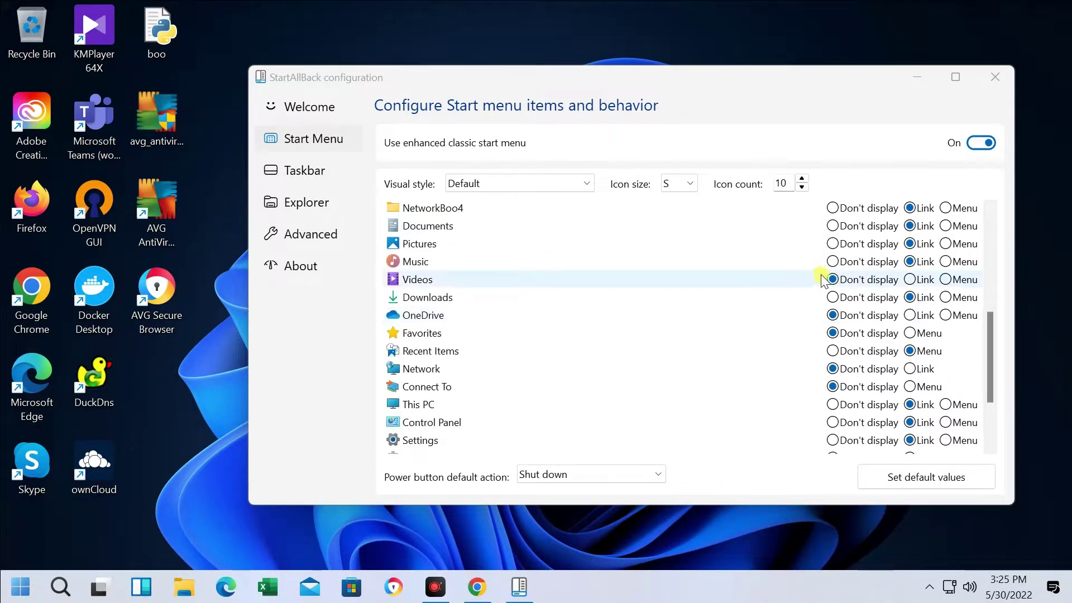
left_click(833, 261)
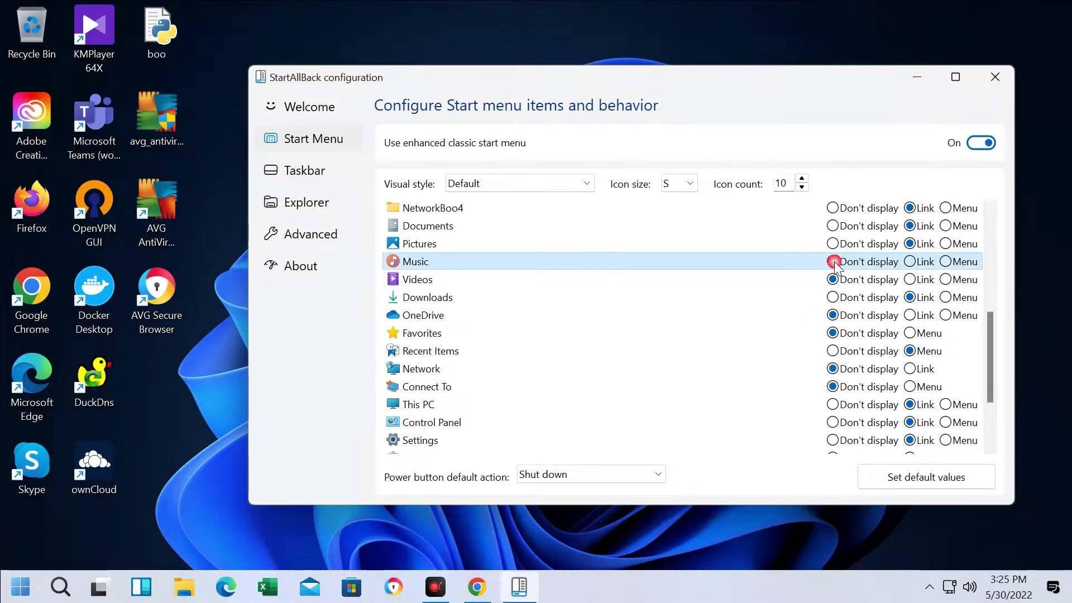
left_click(909, 279)
left_click(11, 591)
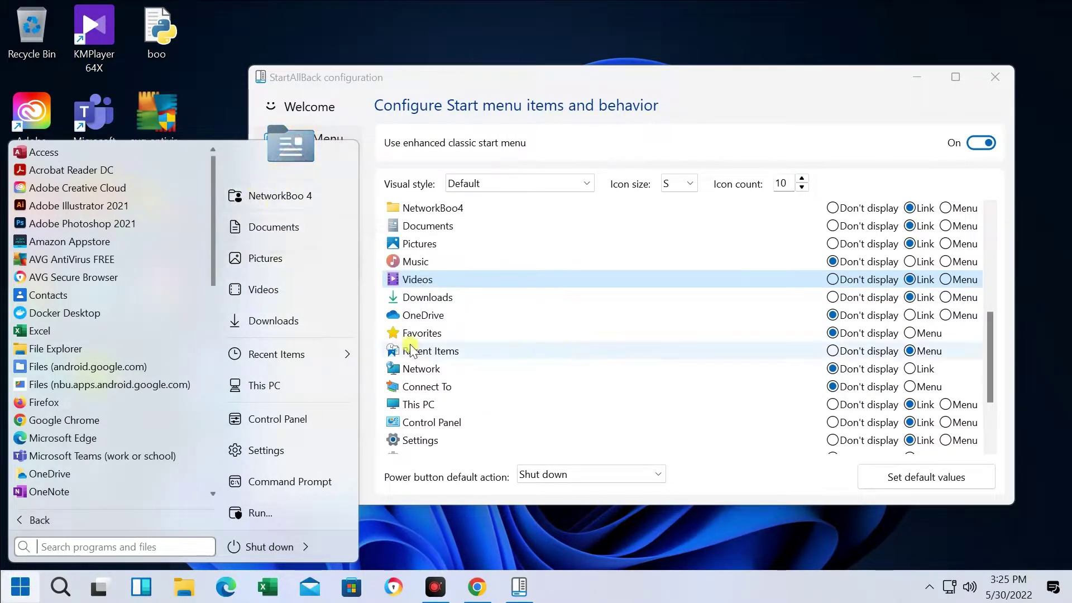
left_click(861, 107)
Review the remaining Start menu options and open the taskbar settings to view the available visual styles
scroll(587, 365, "down", 2)
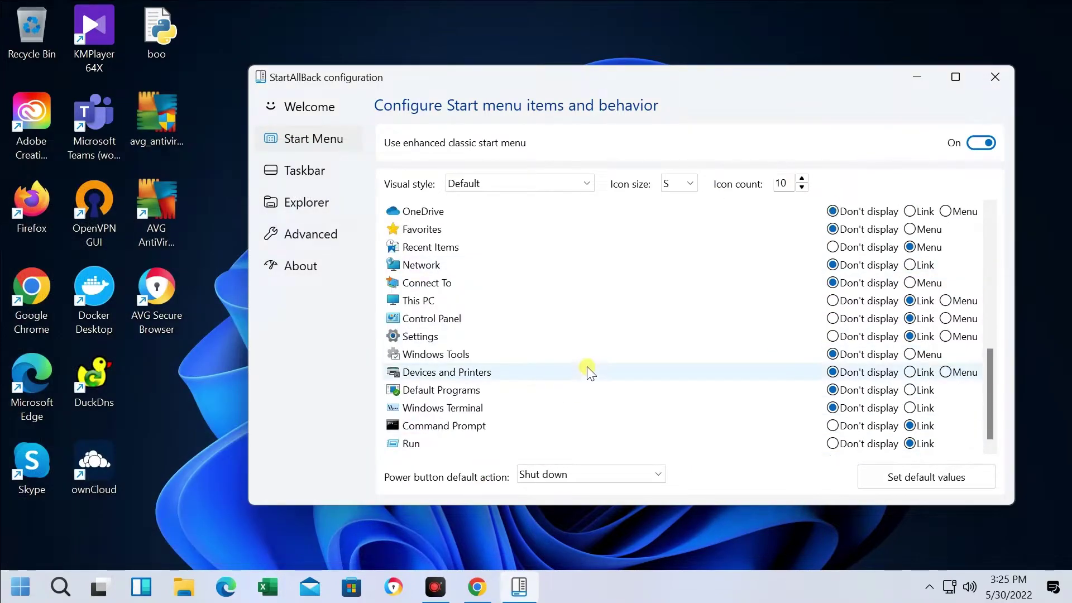
scroll(588, 366, "up", 6)
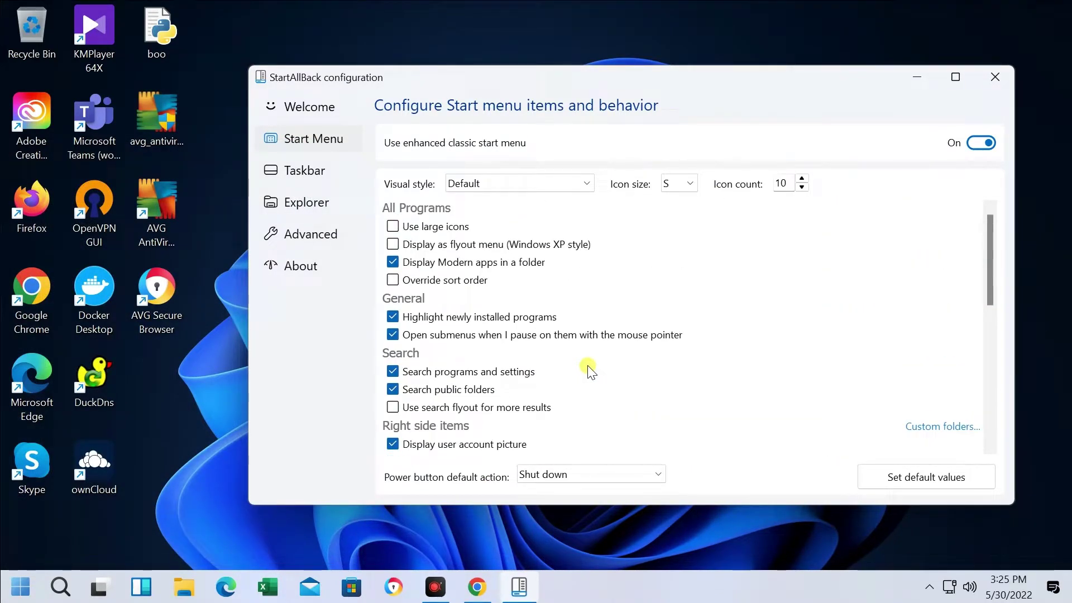
left_click(303, 171)
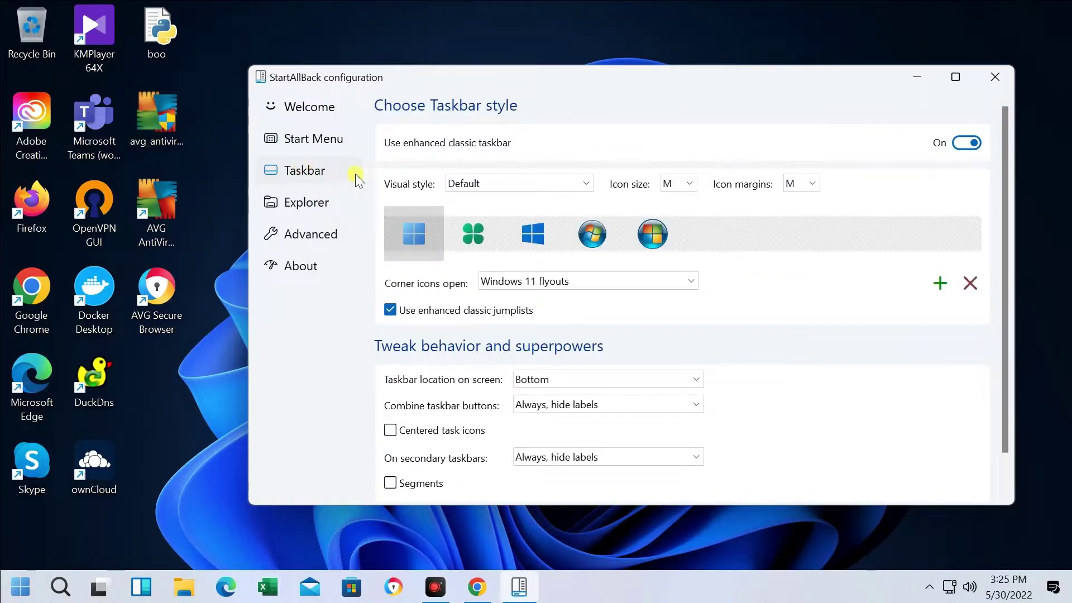
left_click(528, 182)
left_click(556, 149)
Try Windows 10 and Windows 7 flyouts for the corner icons, restore Windows 11 flyouts, and check the hidden tray icons
left_click(519, 279)
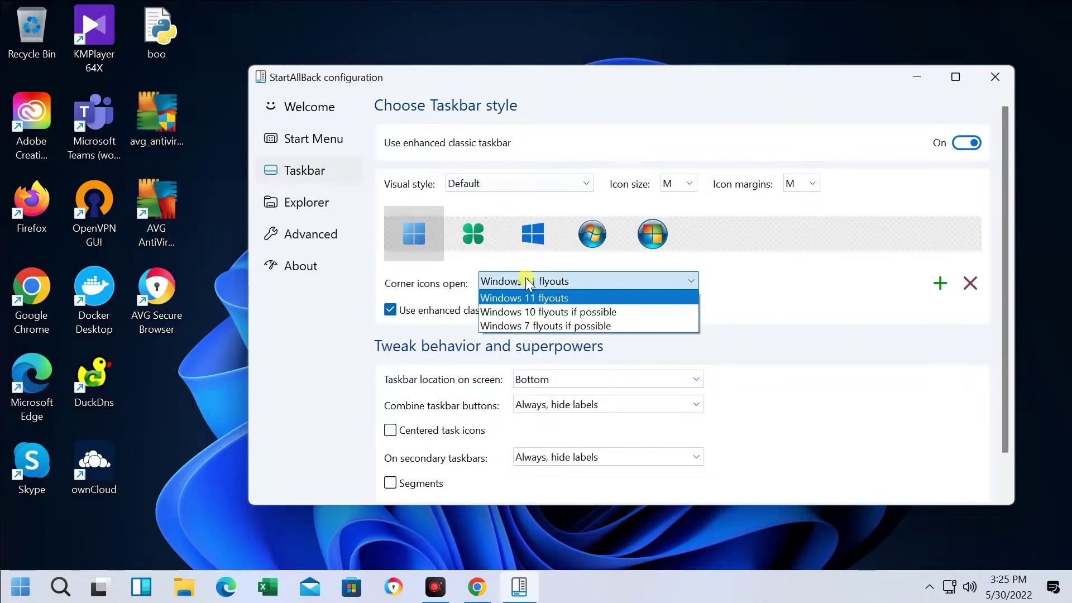
left_click(545, 312)
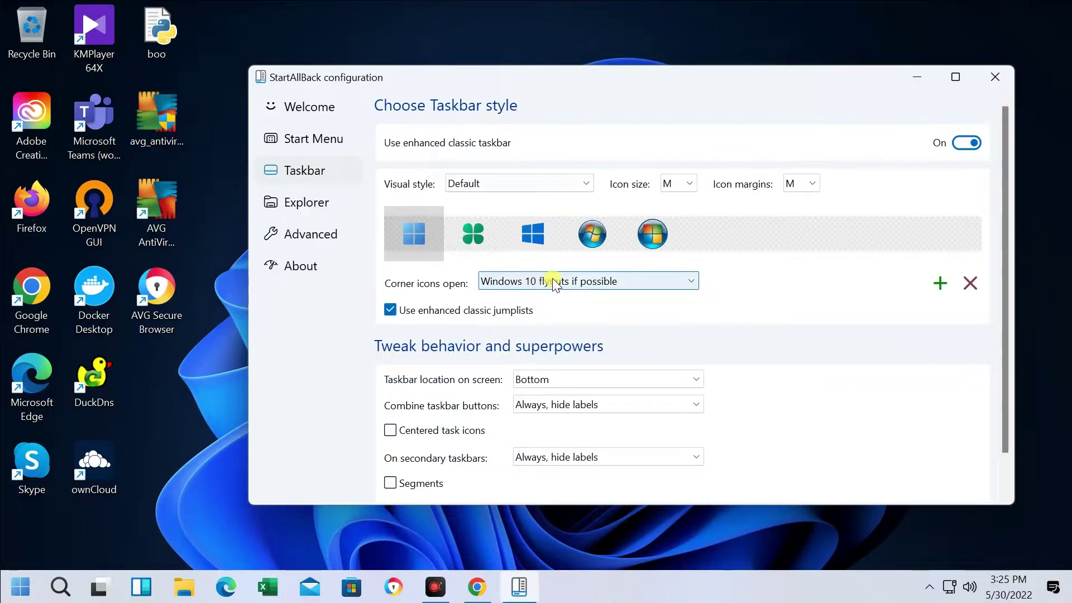
left_click(552, 279)
left_click(536, 324)
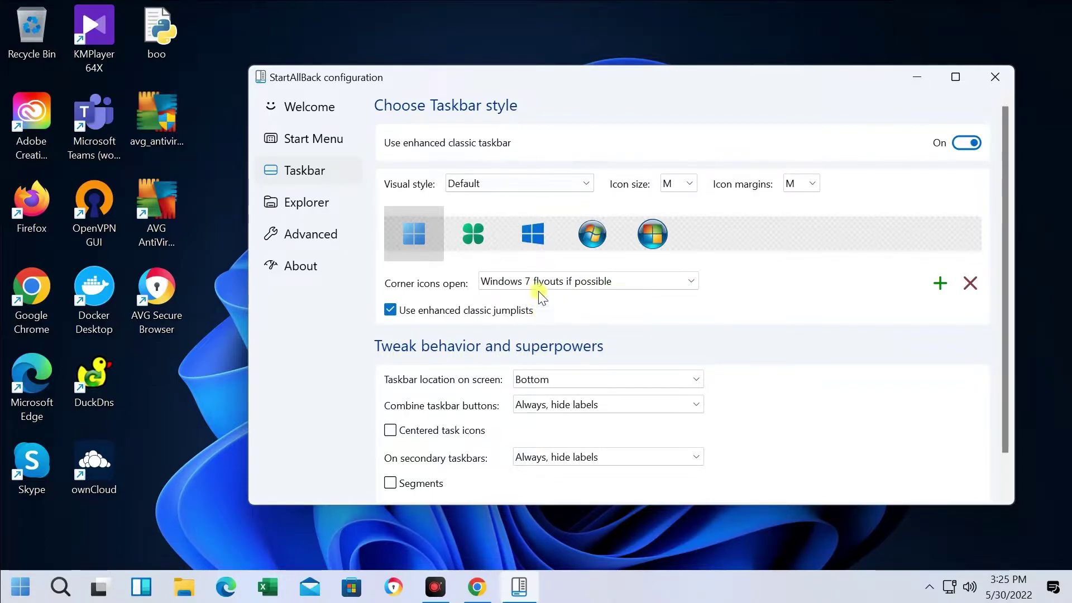
left_click(538, 283)
left_click(536, 311)
left_click(537, 279)
left_click(535, 297)
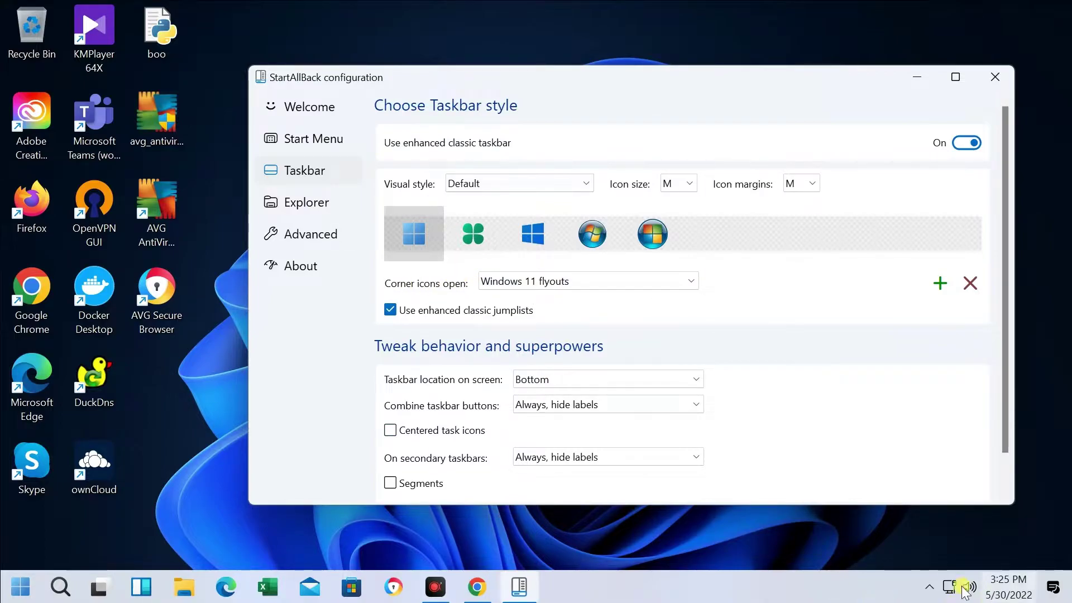
left_click(931, 587)
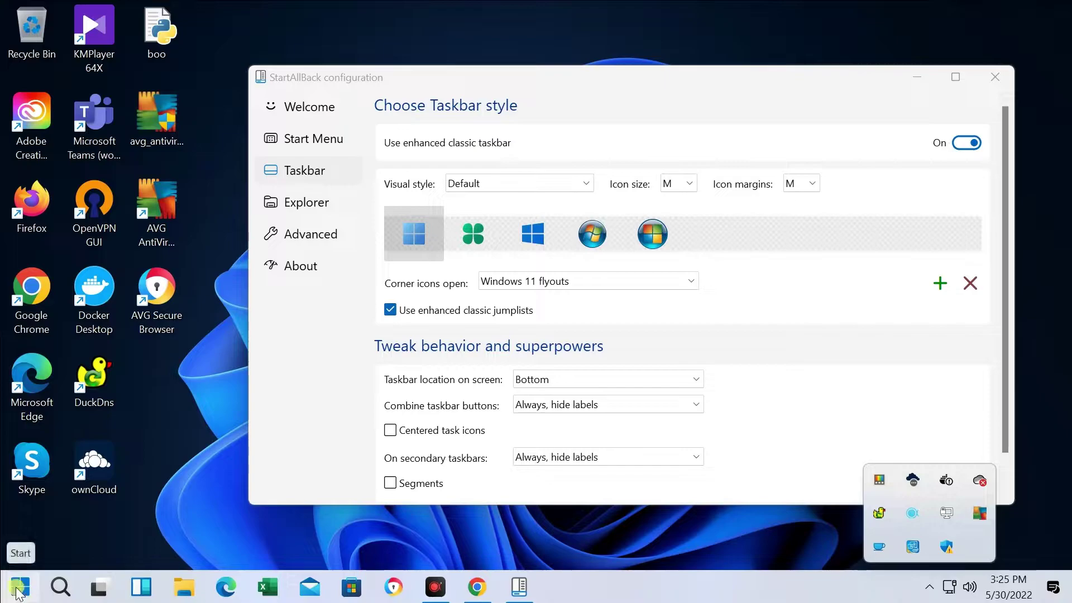
left_click(338, 401)
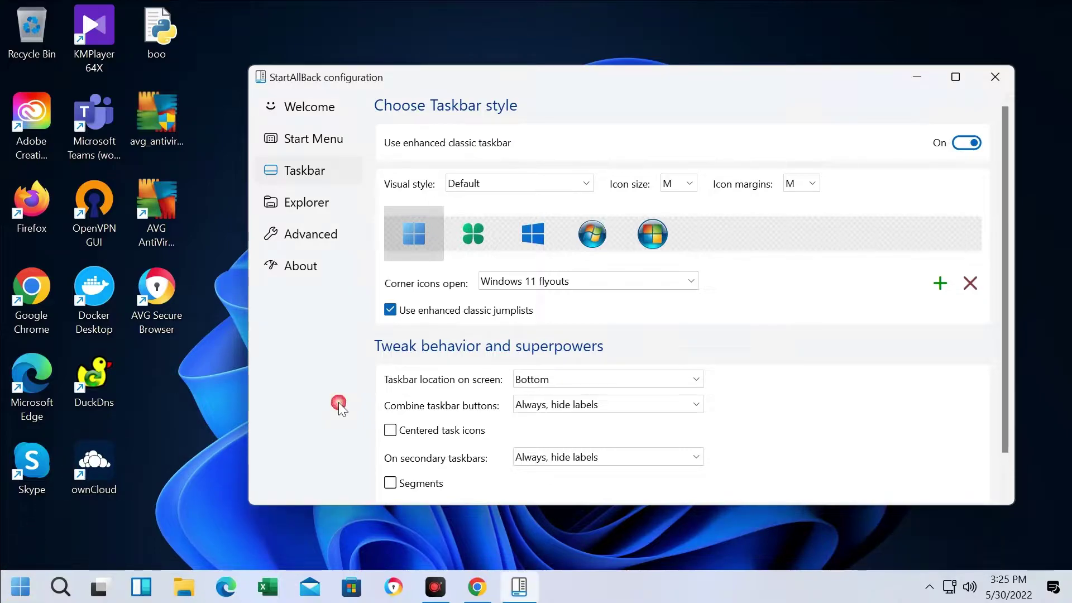
Toggle enhanced classic jumplists off and back on, and set Combine taskbar buttons to When taskbar is full
left_click(484, 310)
left_click(485, 310)
scroll(534, 401, "down", 1)
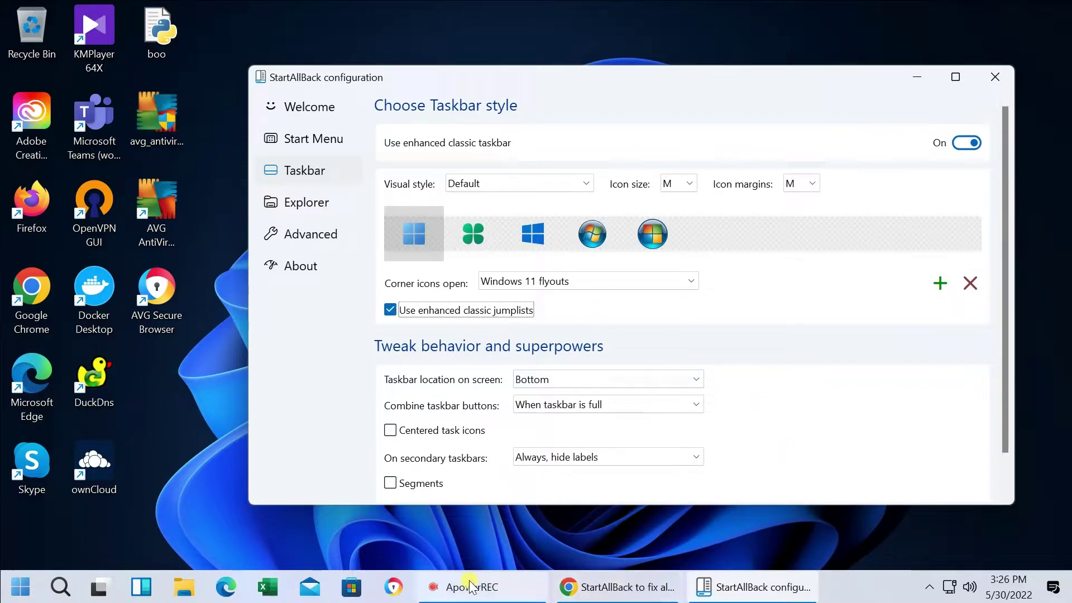
left_click(866, 590)
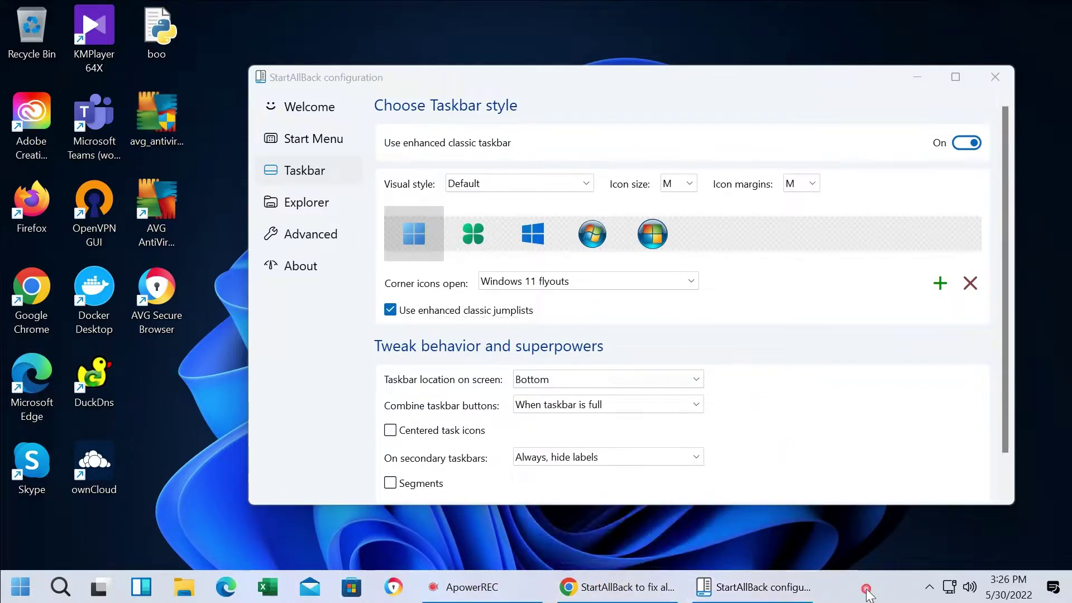
Turn off the enhanced classic taskbar and turn it back on without restarting the Explorer shell
left_click(748, 150)
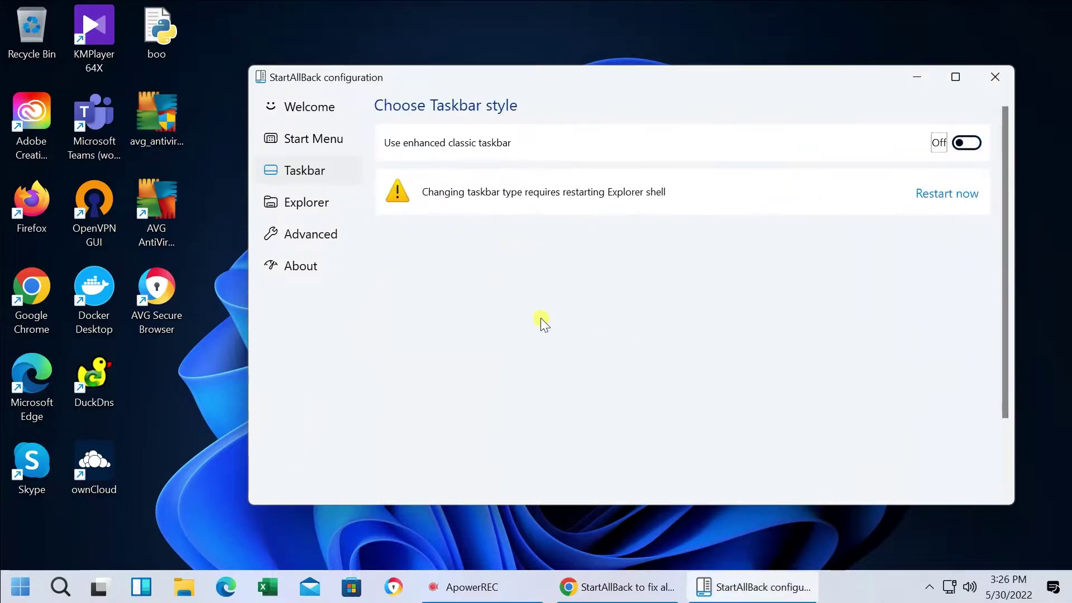
left_click(313, 172)
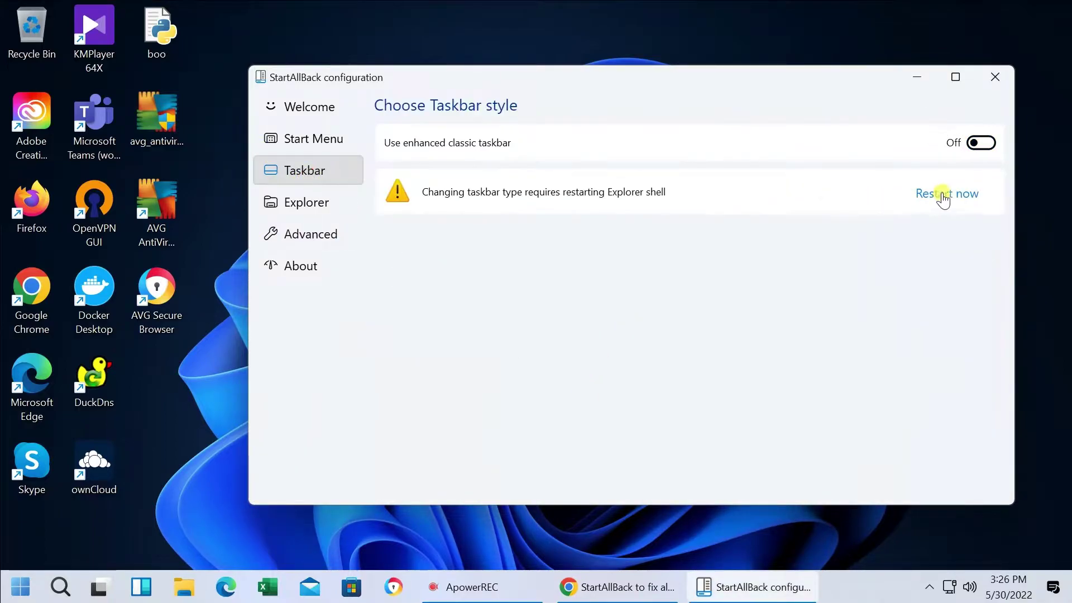
left_click(977, 143)
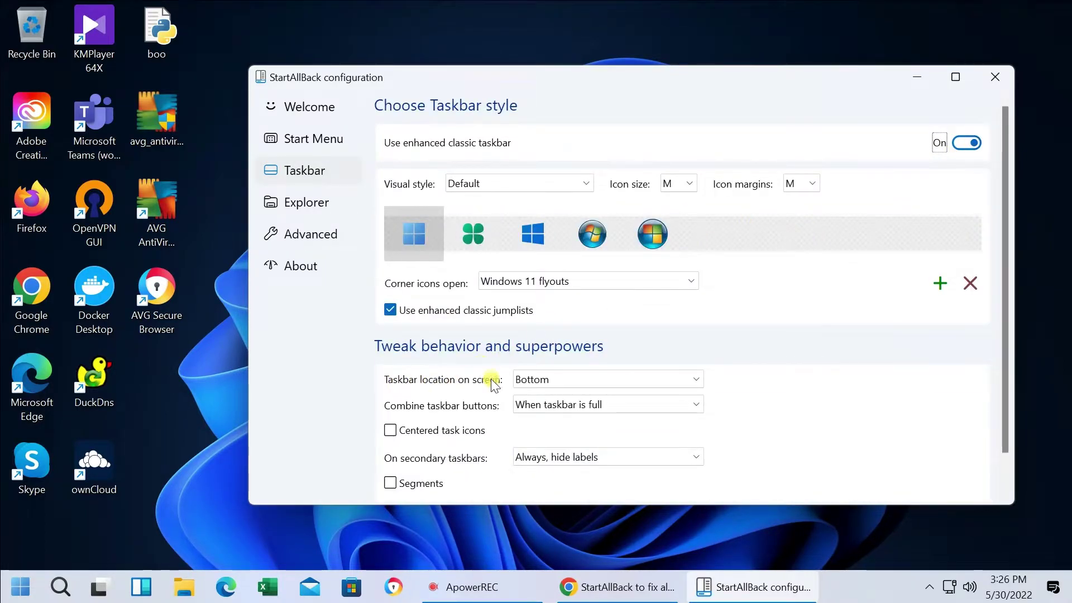
Try setting the taskbar location on screen to Left and check the Start menu there
left_click(543, 381)
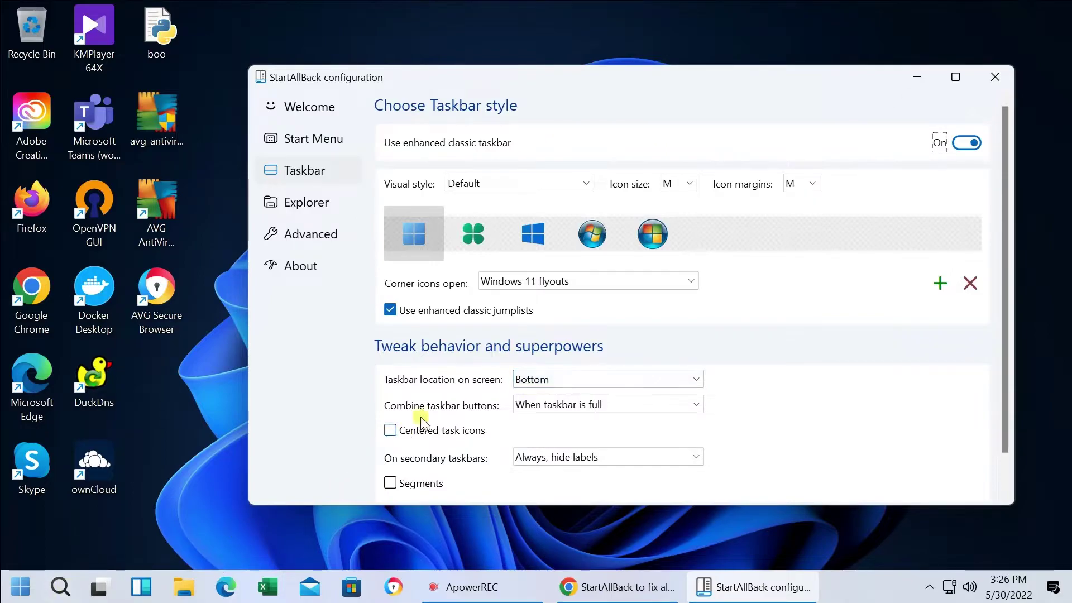
left_click(548, 378)
left_click(542, 392)
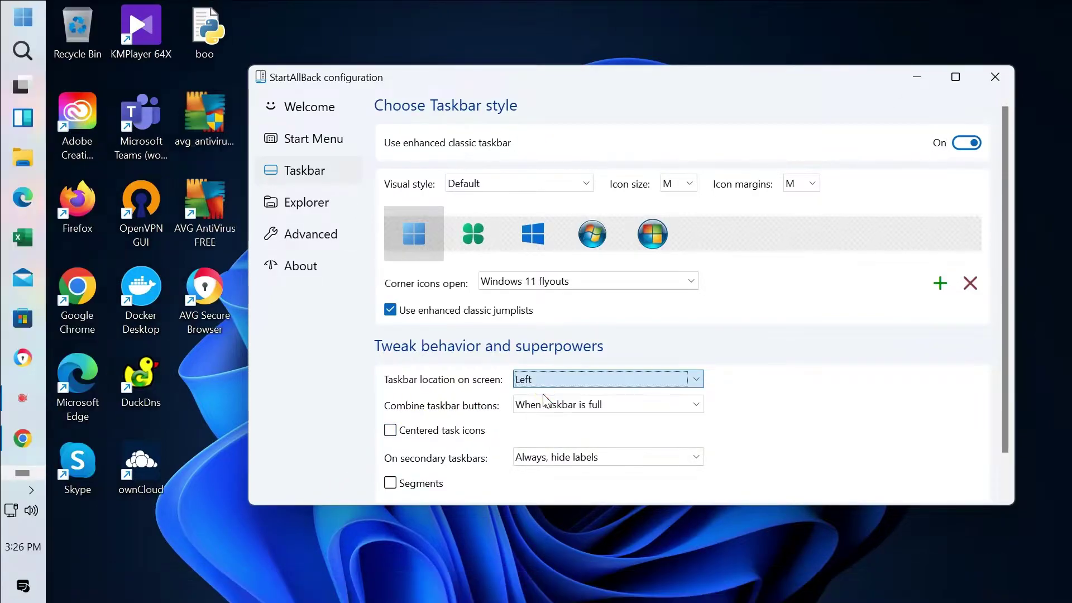
left_click(22, 17)
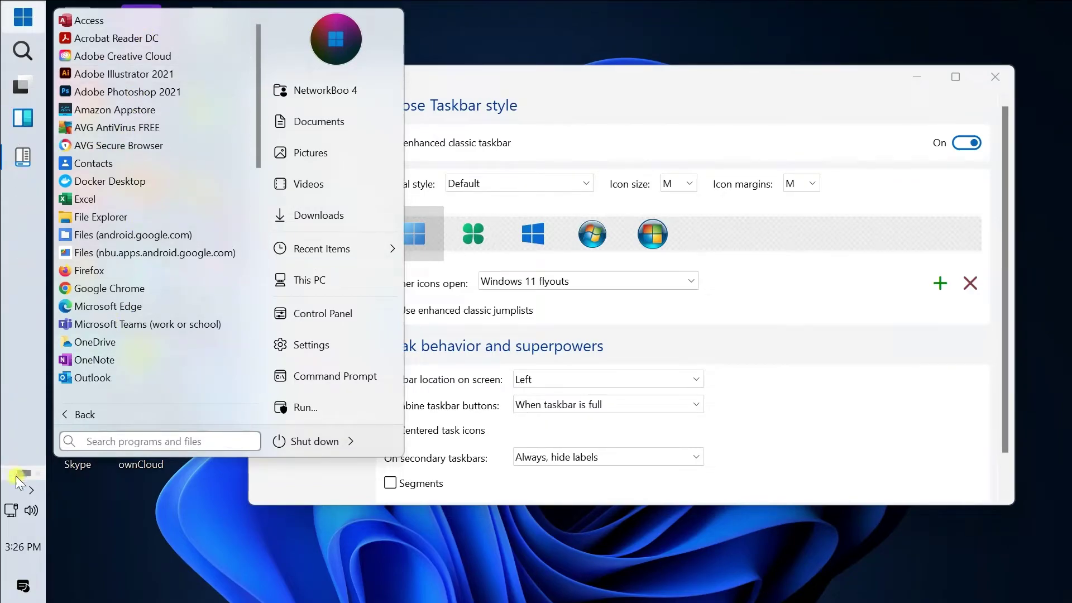
Try setting the taskbar location to Top, then open and close the Start menu to check its placement
left_click(528, 375)
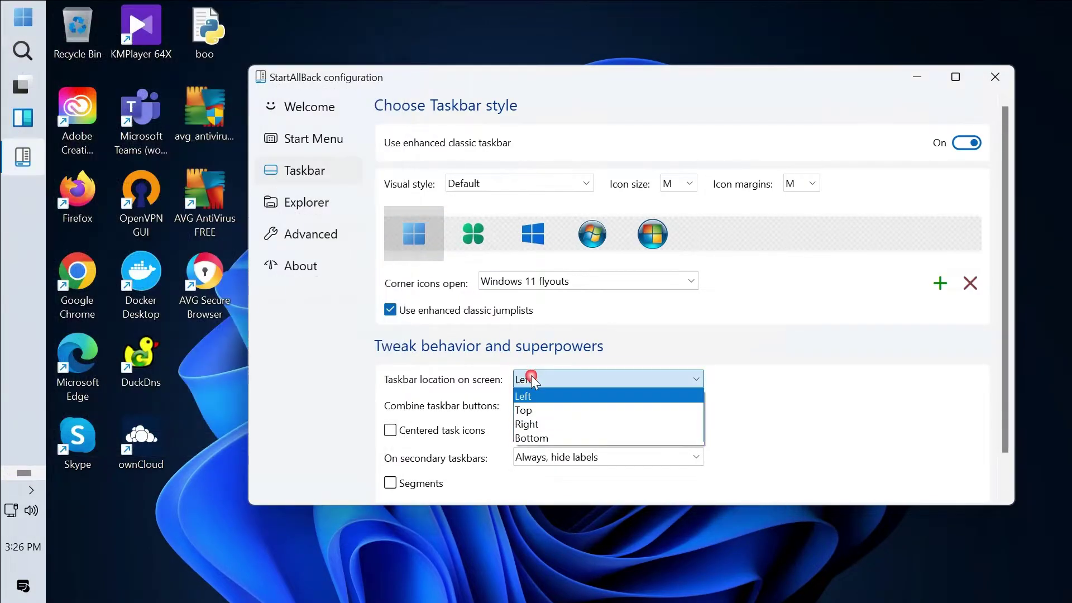
left_click(540, 413)
left_click(21, 17)
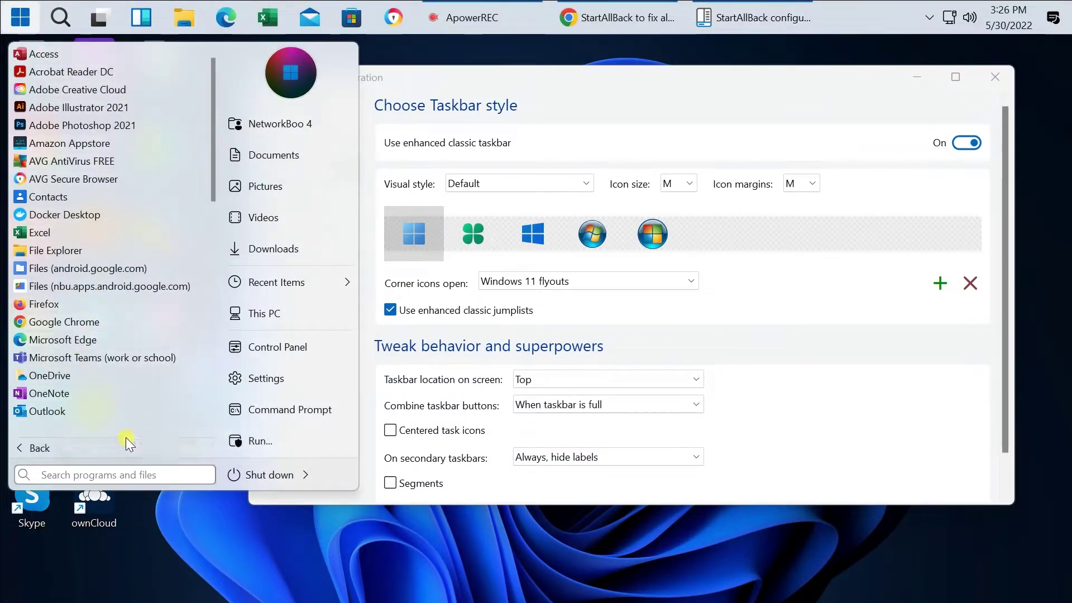
left_click(22, 17)
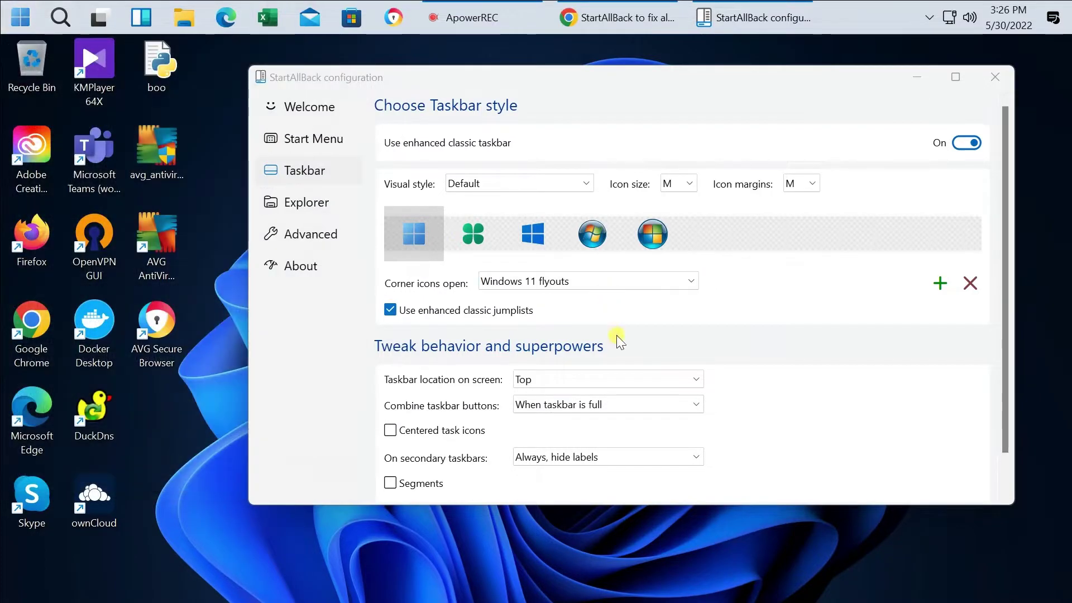
Try the Right taskbar location, check the Start menu there, and return the taskbar location to Bottom
left_click(611, 381)
left_click(592, 424)
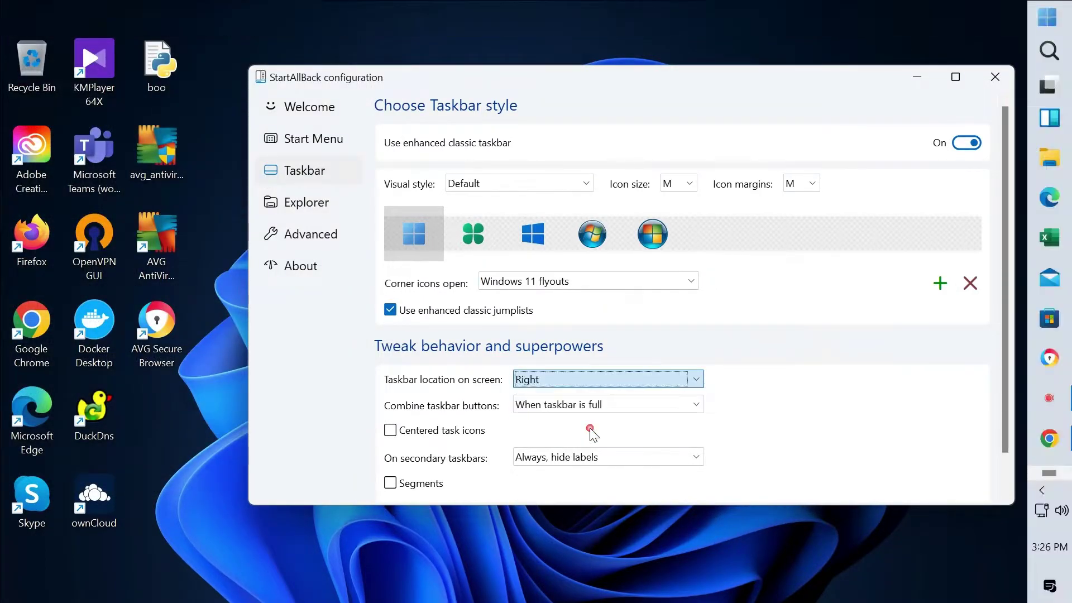
left_click(1050, 18)
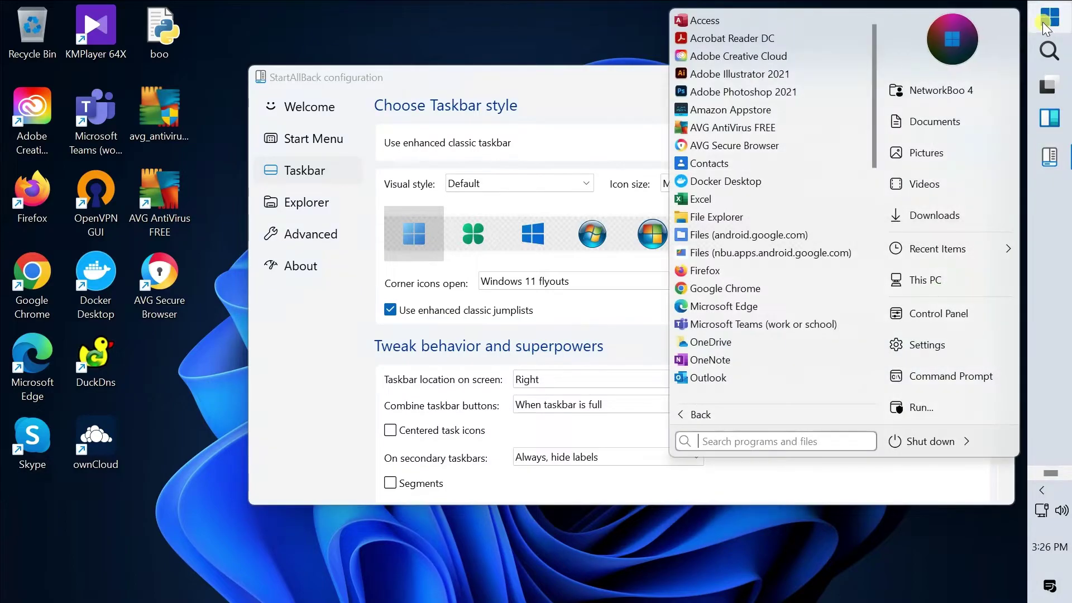
left_click(745, 415)
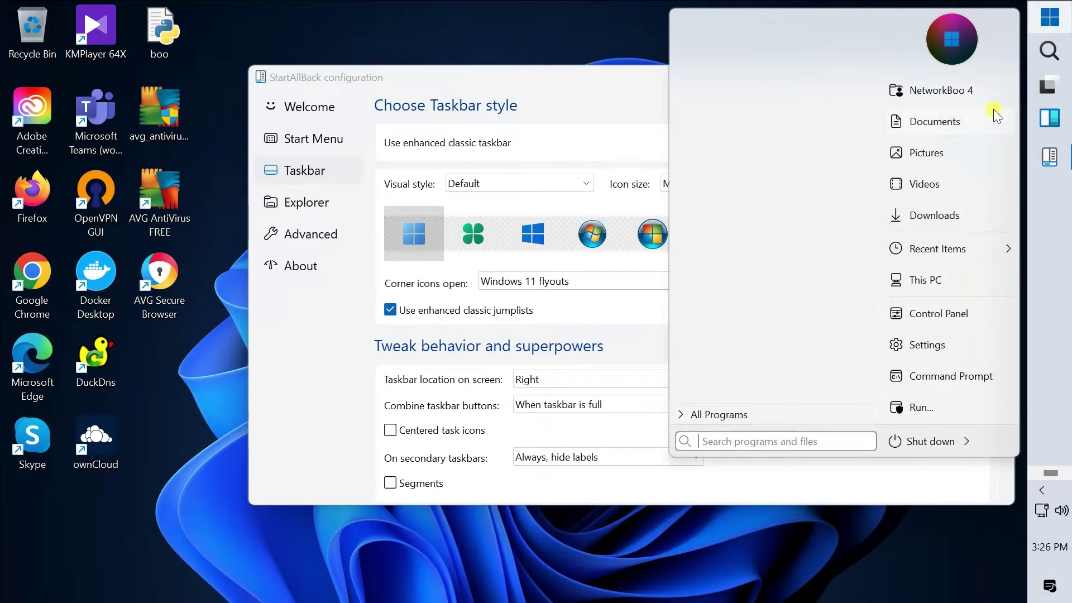
left_click(544, 79)
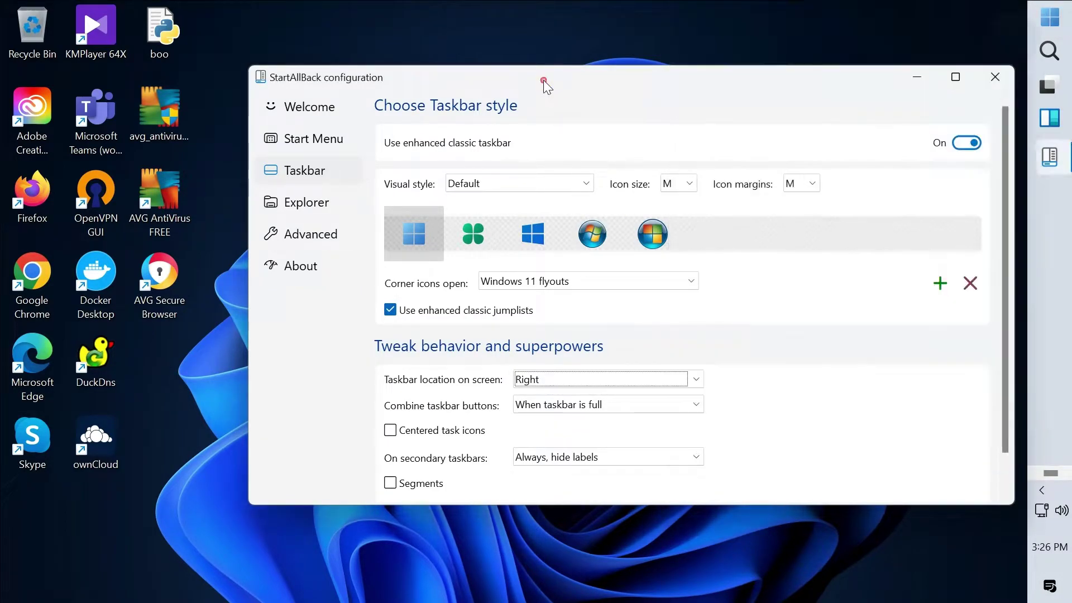
left_click(579, 380)
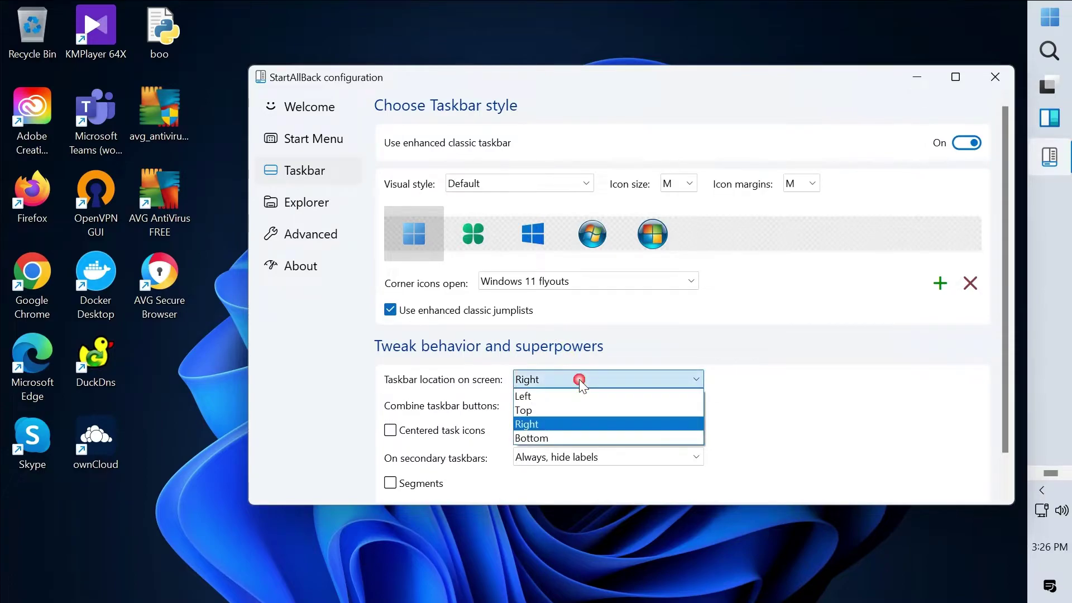
left_click(568, 433)
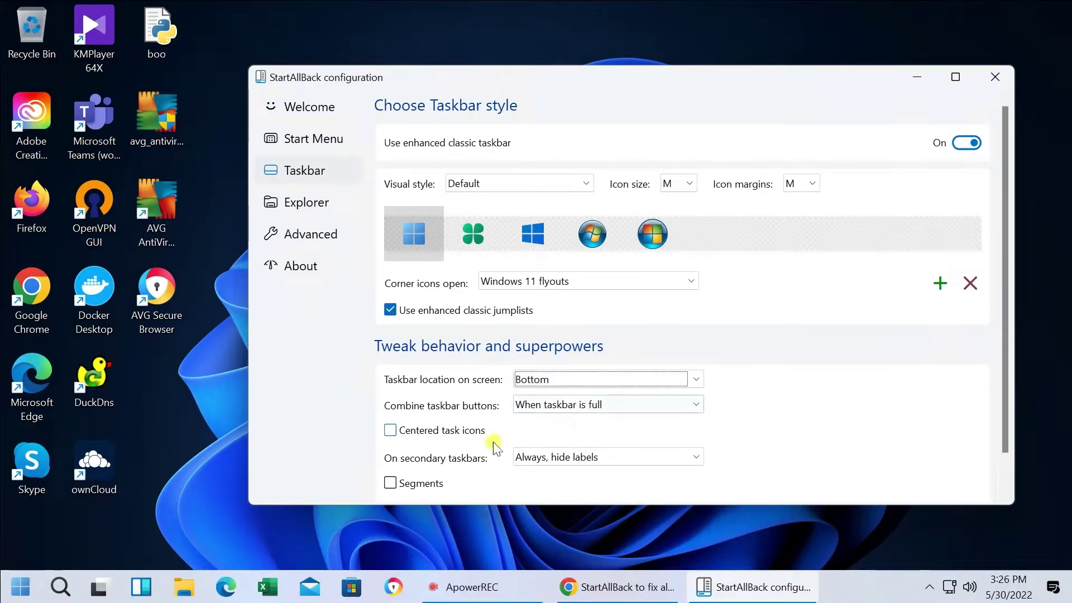
Try Centered task icons and Dynamic transparency on the taskbar, turning each option back off after previewing it
left_click(401, 431)
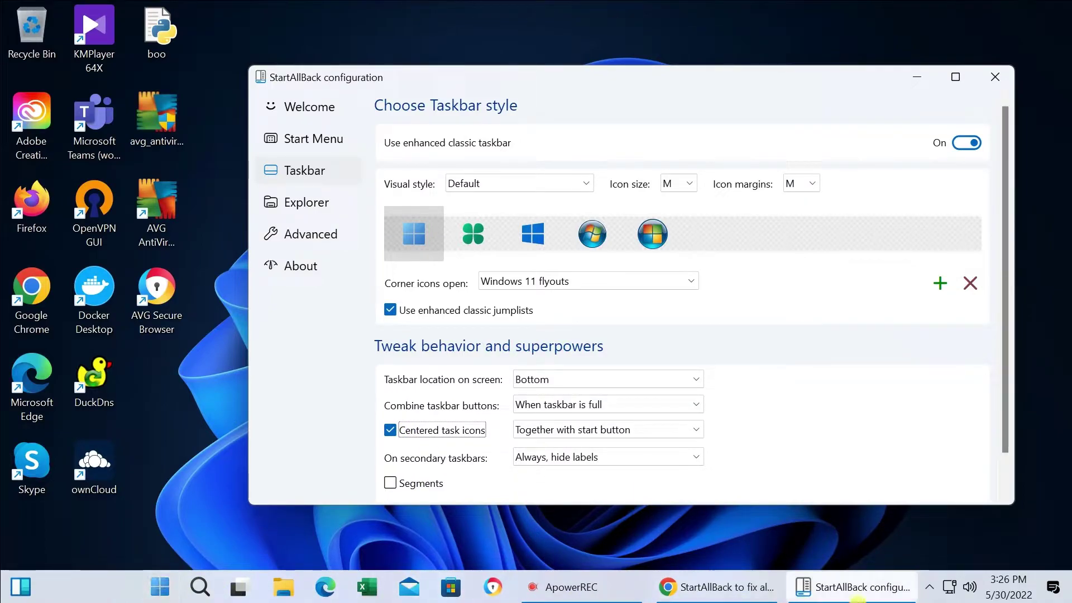
left_click(428, 441)
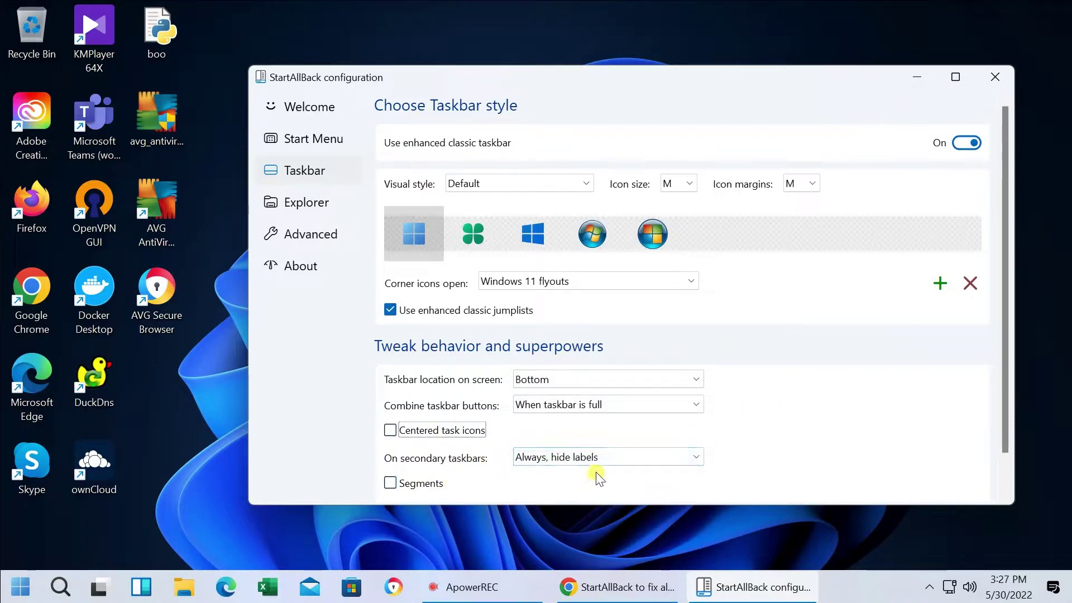
scroll(1005, 446, "down", 2)
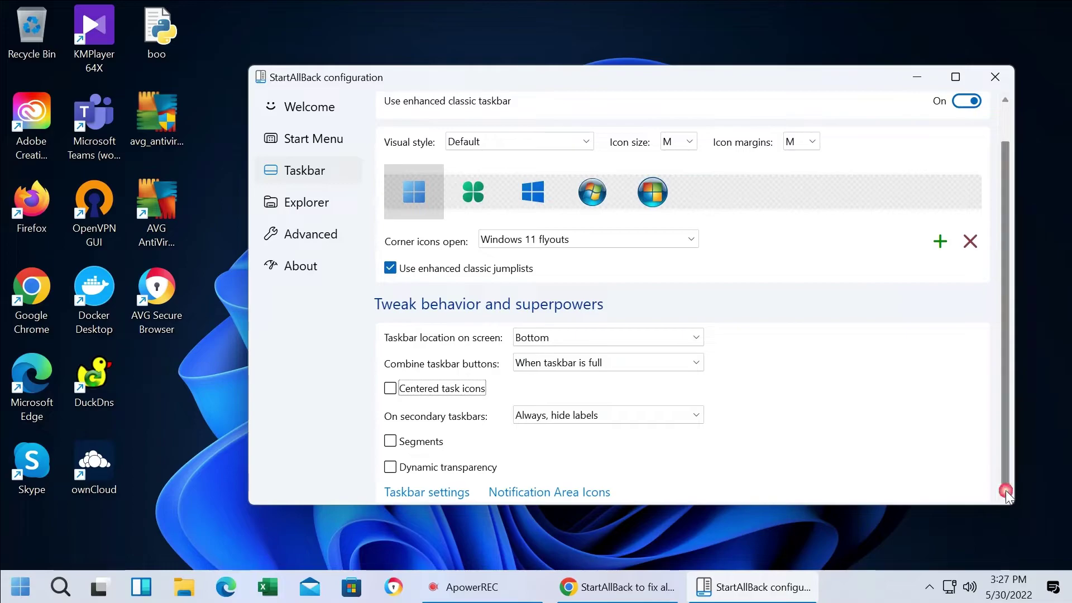
left_click(406, 472)
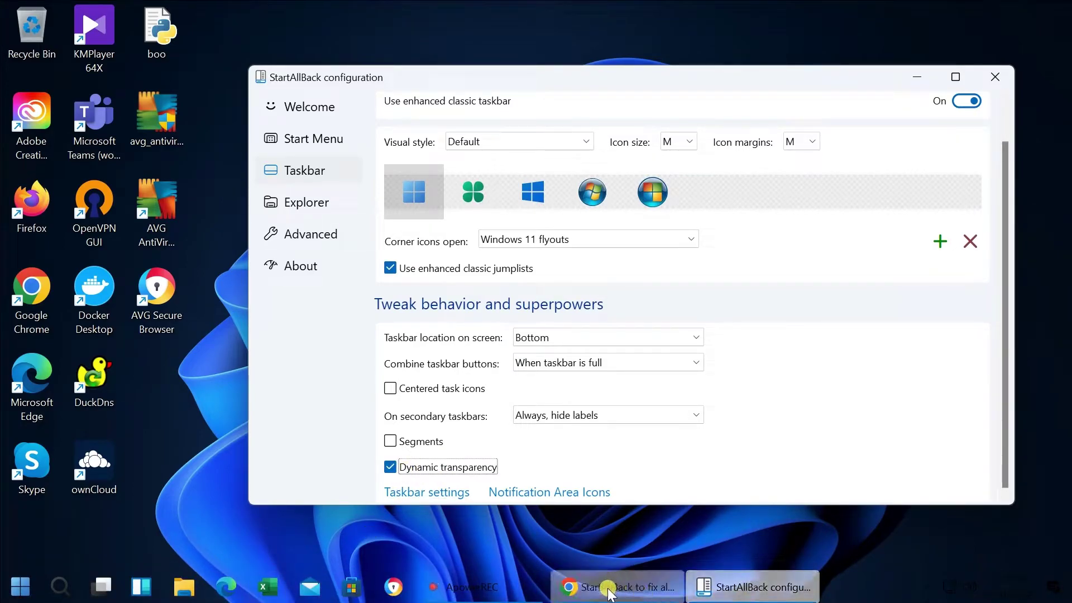
left_click(414, 470)
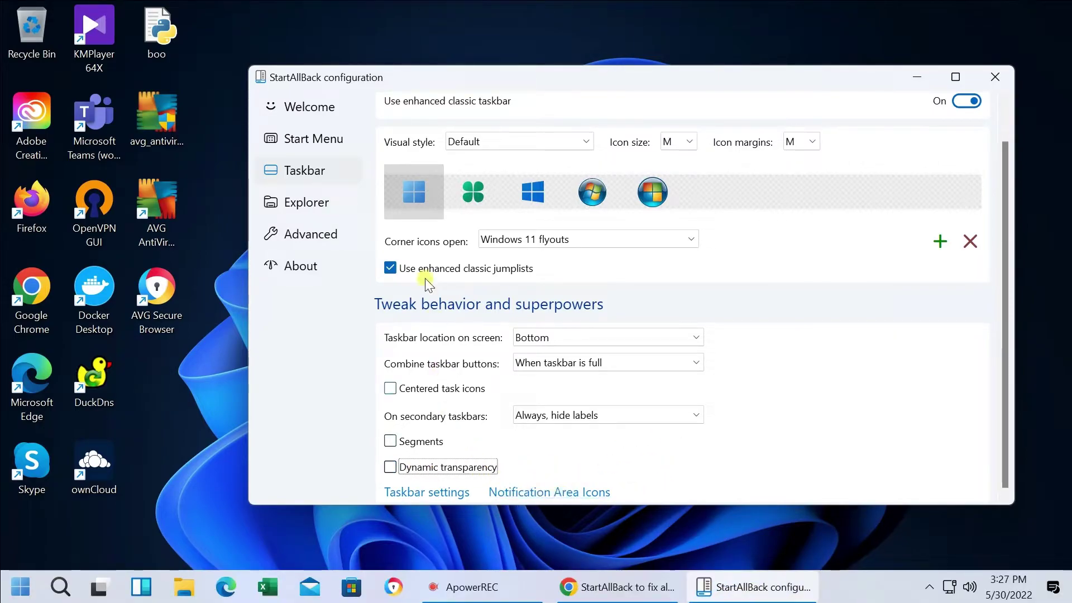
Open the Explorer style settings and a File Explorer window to examine the Win11 Command Bar style
left_click(325, 203)
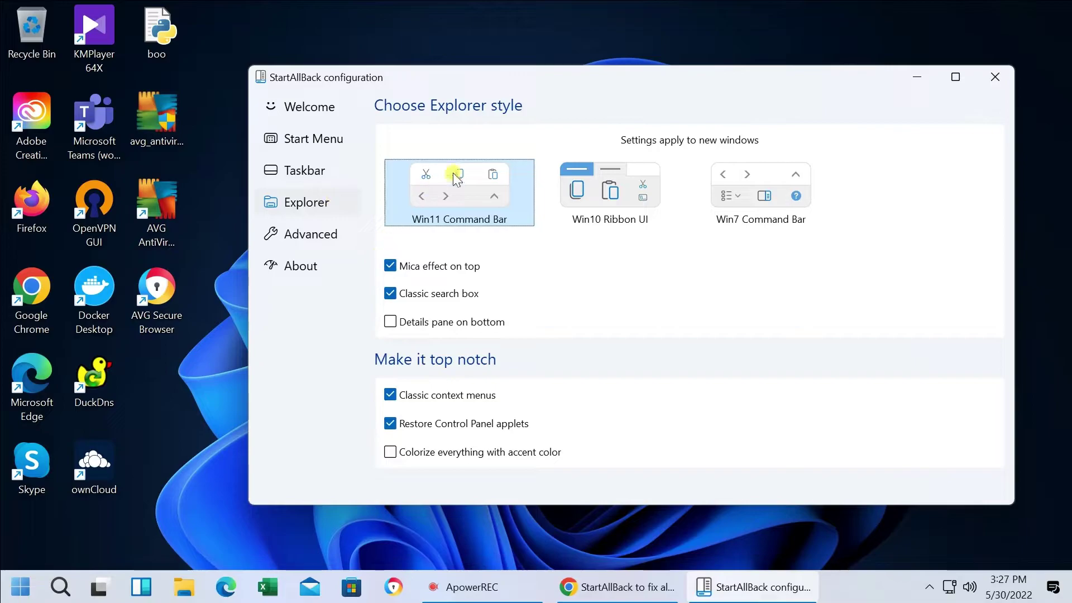
left_click(184, 591)
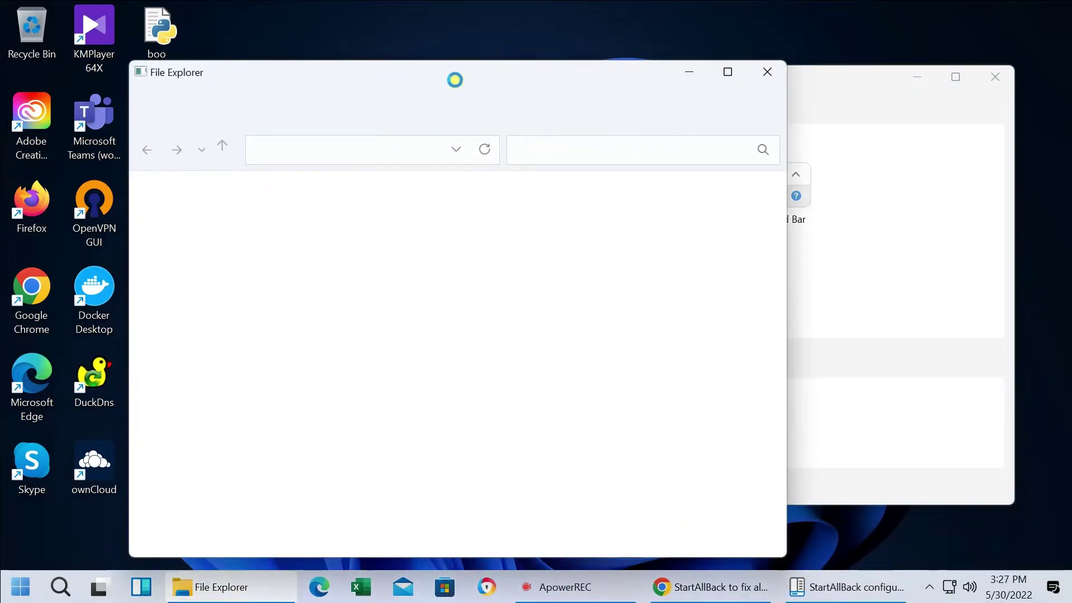
left_click_drag(474, 75, 366, 63)
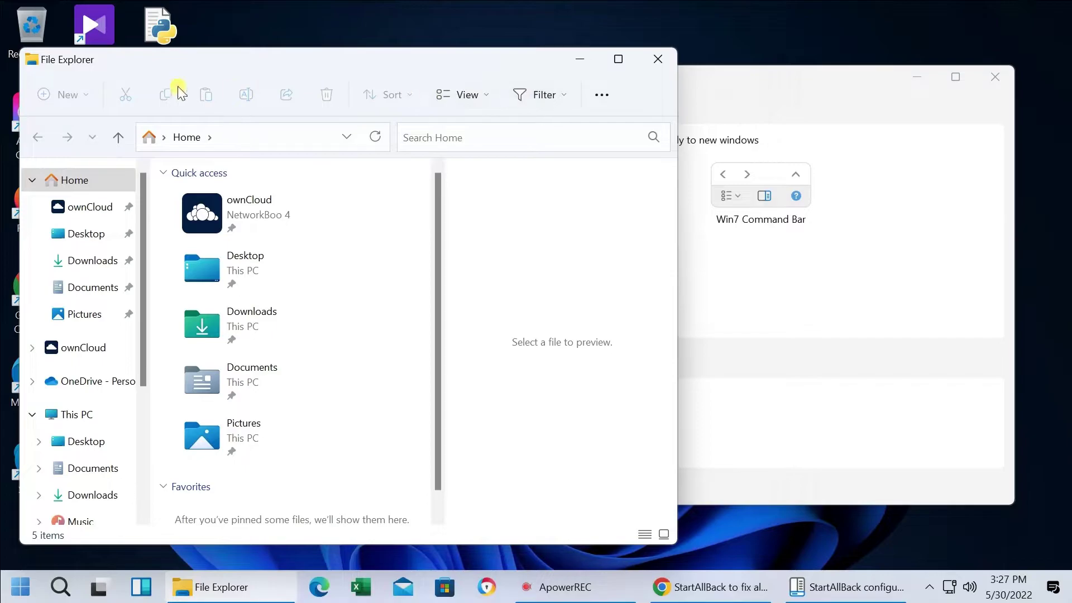
Bring the configuration window beside File Explorer and set the Explorer style to Win10 Ribbon UI
left_click_drag(884, 99, 758, 177)
left_click(697, 280)
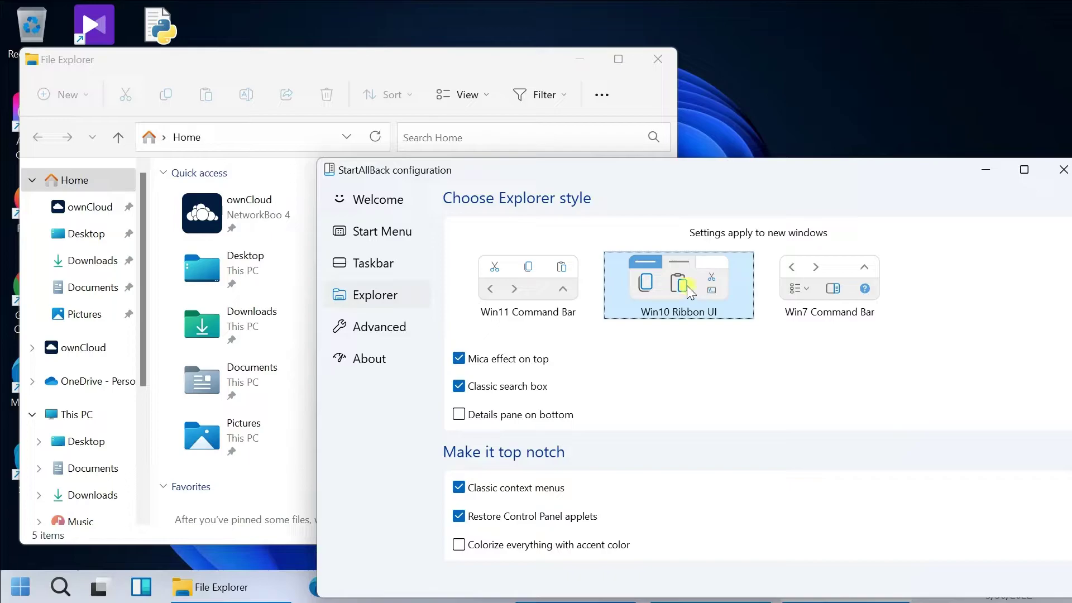
Reopen File Explorer to preview the Win10 Ribbon UI style and close the extra window
left_click(663, 51)
left_click(662, 52)
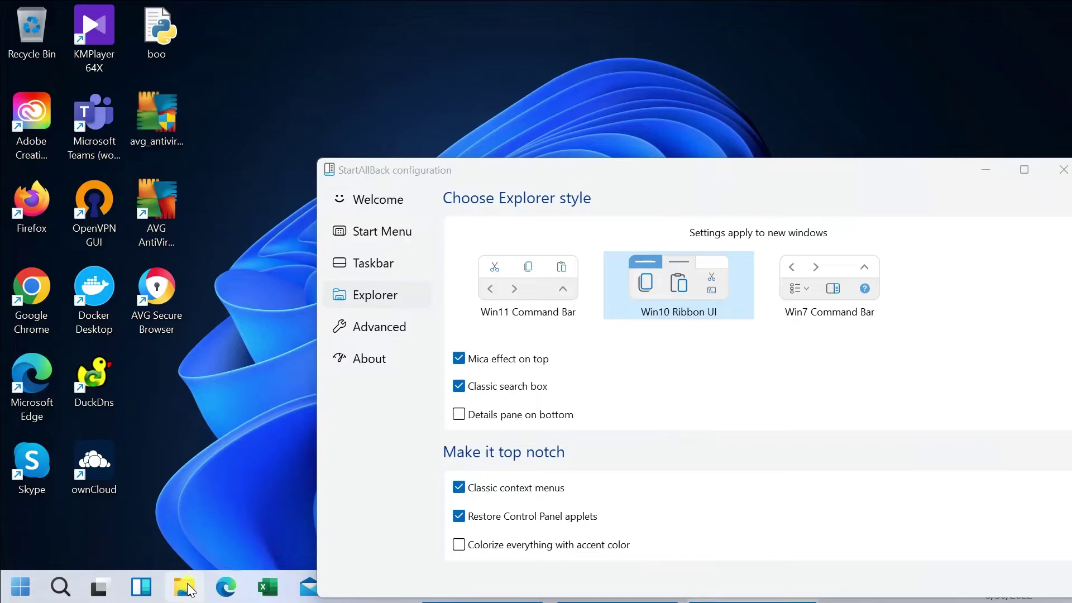
left_click(191, 561)
left_click(186, 586)
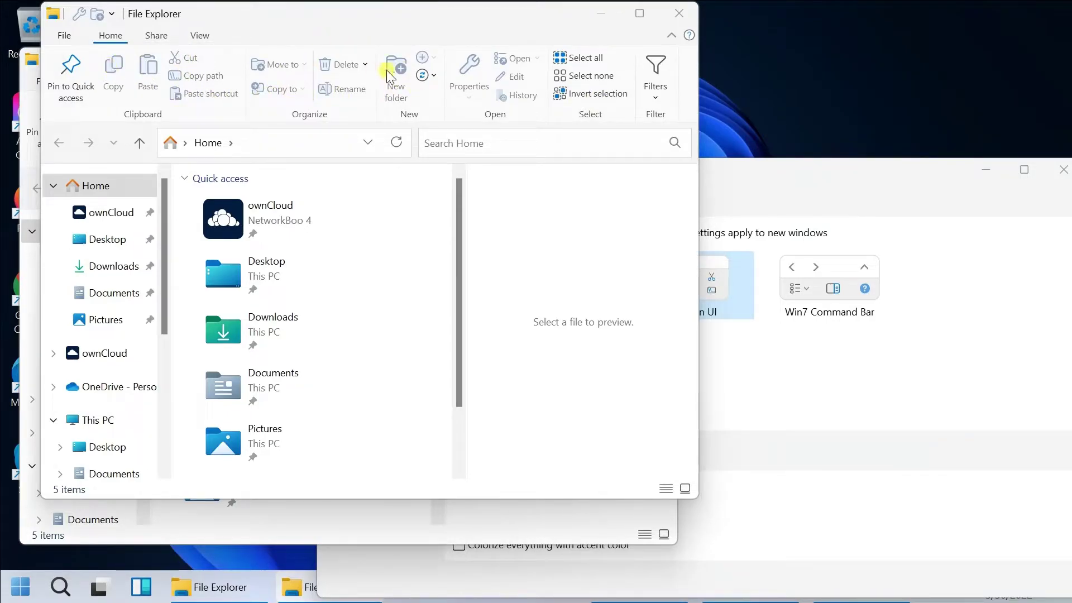
left_click(673, 14)
Set the Explorer style to Win7 Command Bar and preview it in a newly opened File Explorer window
left_click(825, 297)
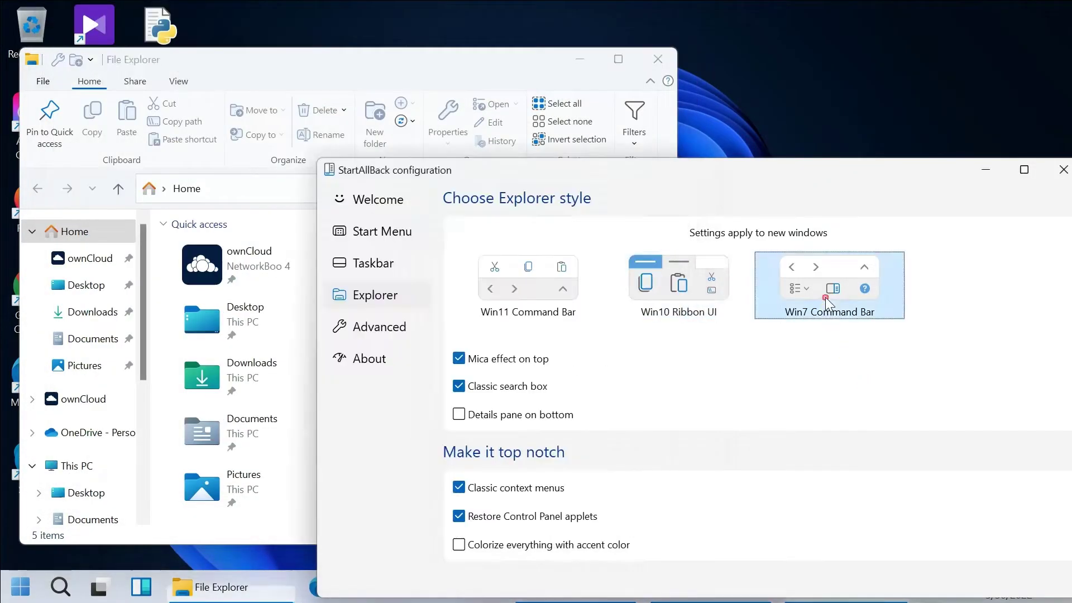
left_click(202, 586)
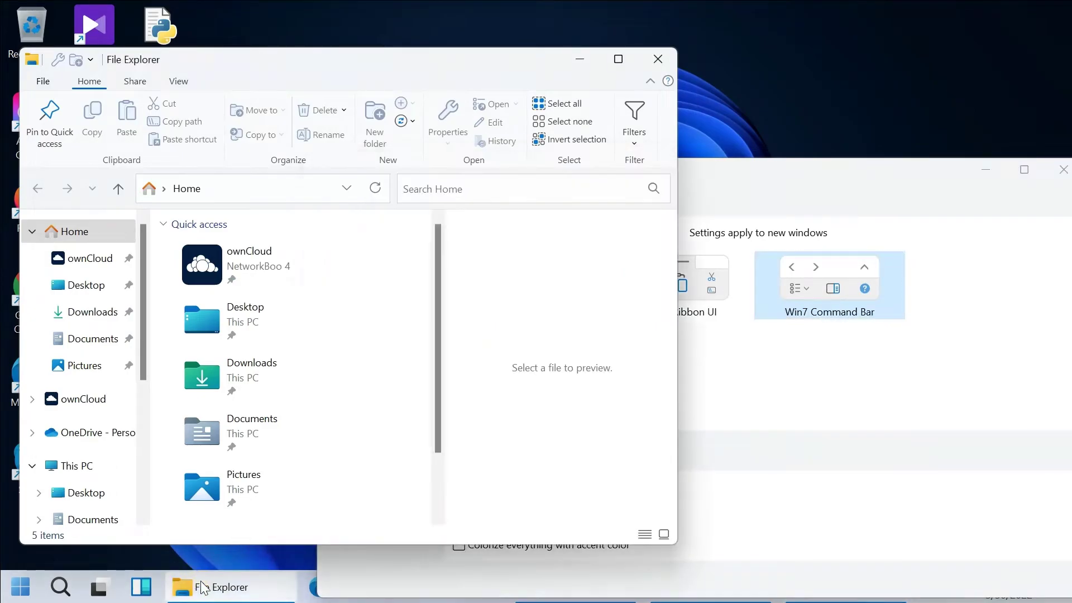
left_click(658, 59)
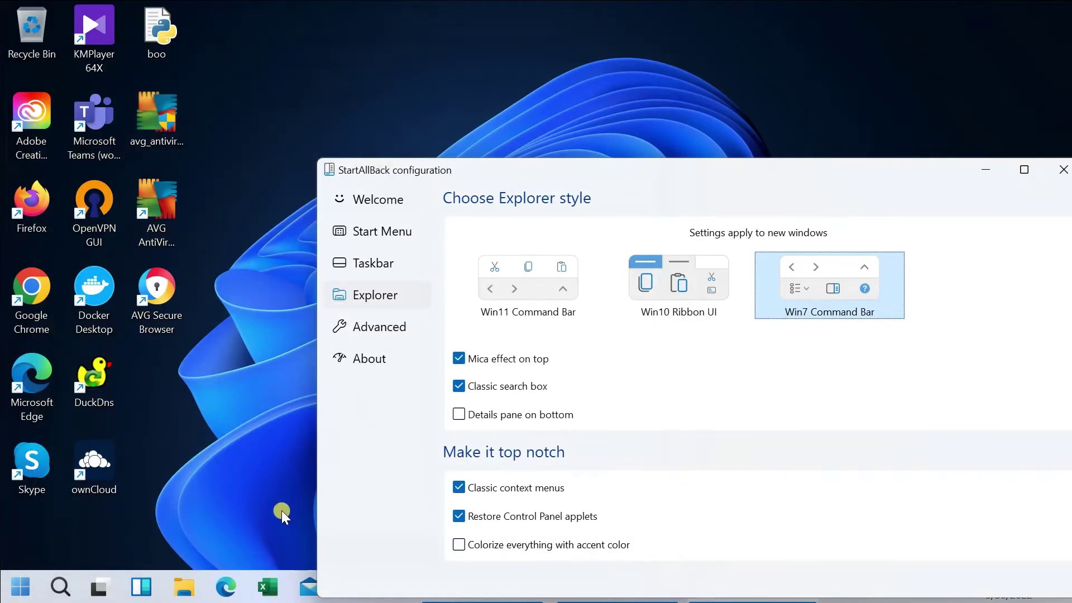
left_click(180, 593)
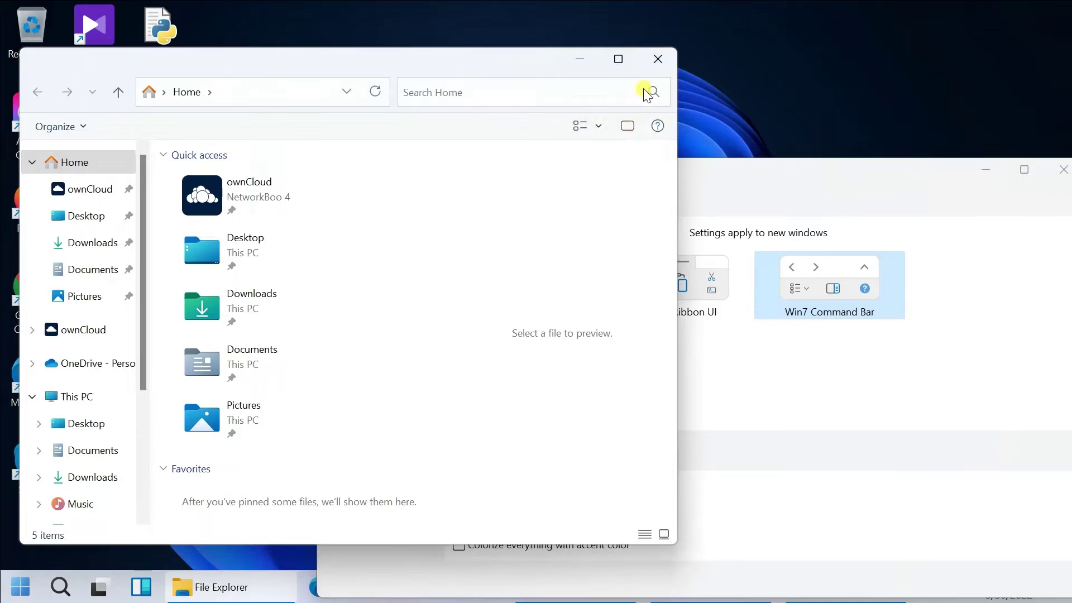
left_click(657, 60)
Return the Explorer style to Win11 Command Bar, check it in a new File Explorer window, and bring the configuration window fully into view
left_click(494, 300)
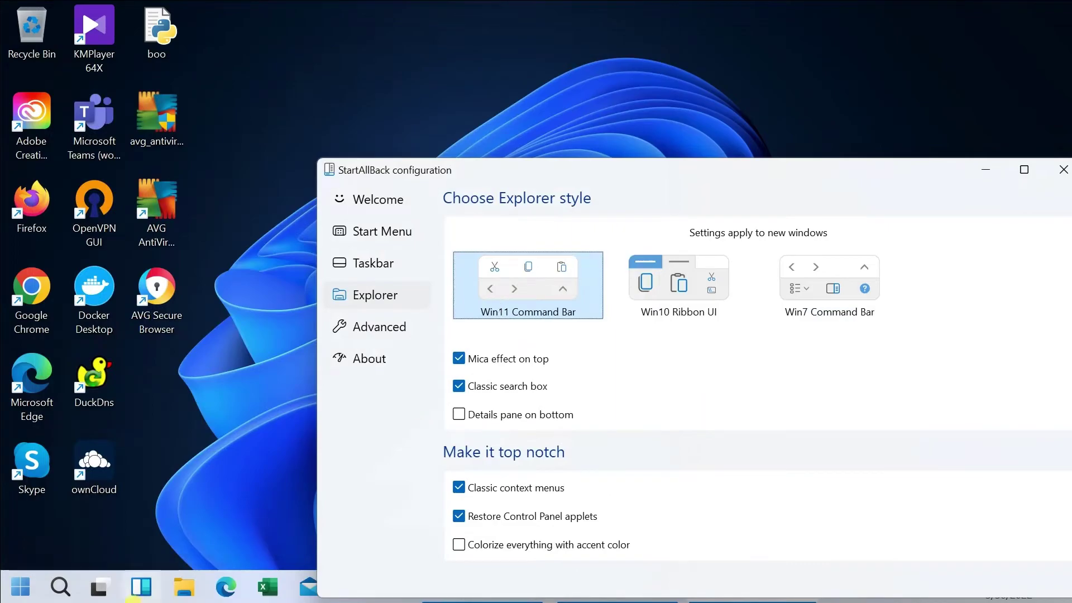
left_click(185, 586)
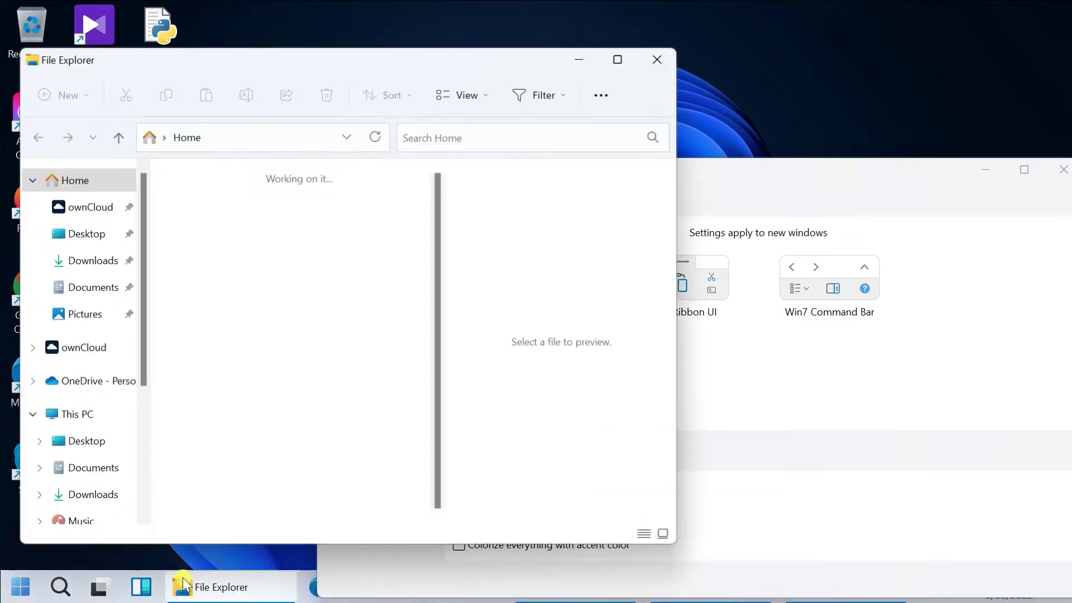
left_click(665, 60)
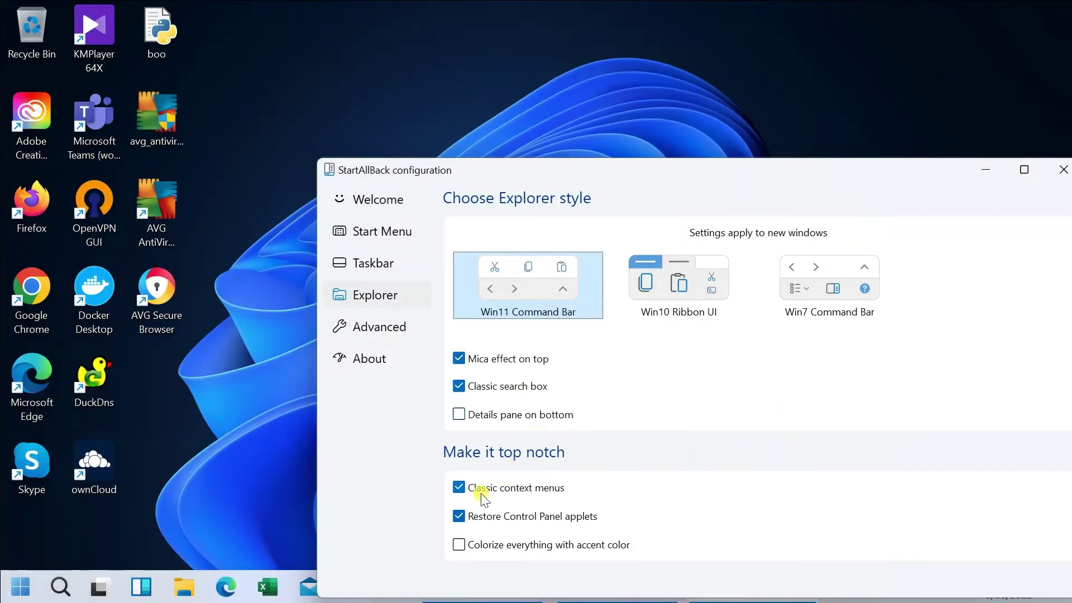
left_click_drag(648, 167, 497, 57)
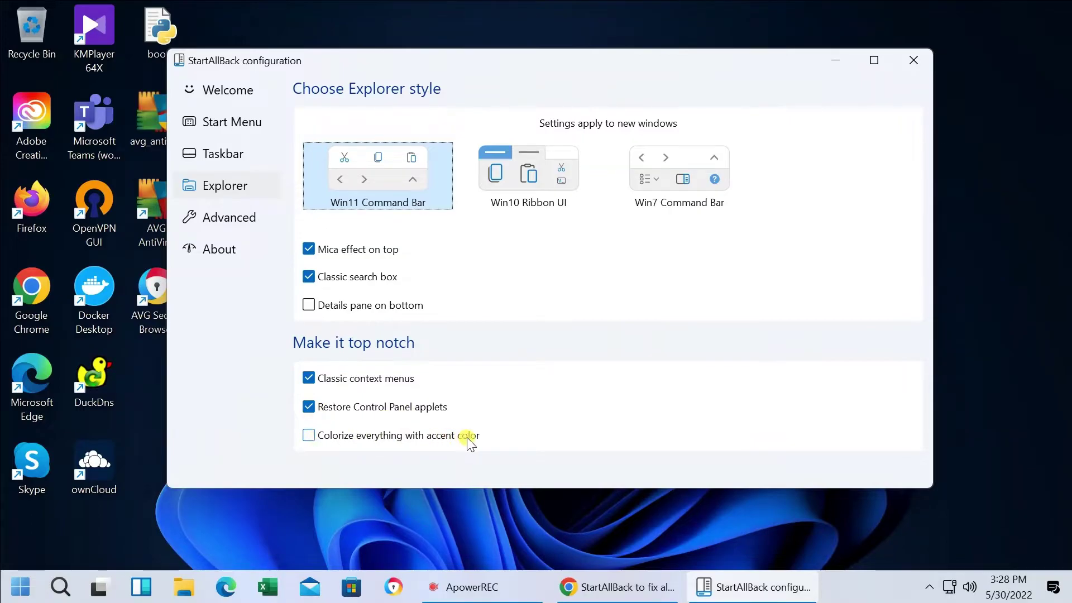
Turn on custom start menu coloring in the Advanced settings and preview the Start menu
left_click(239, 225)
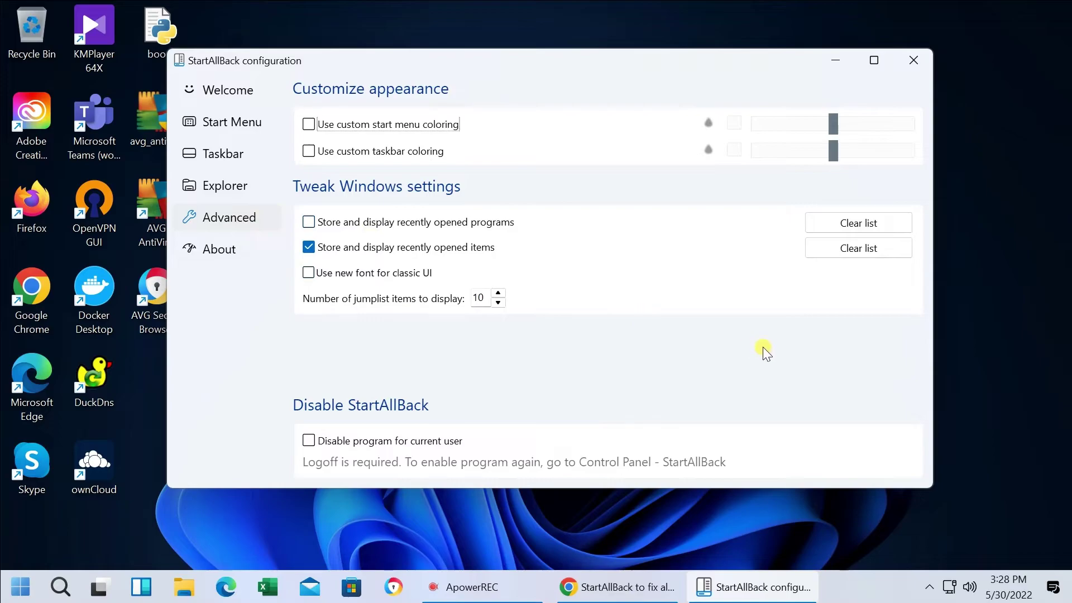
left_click(417, 126)
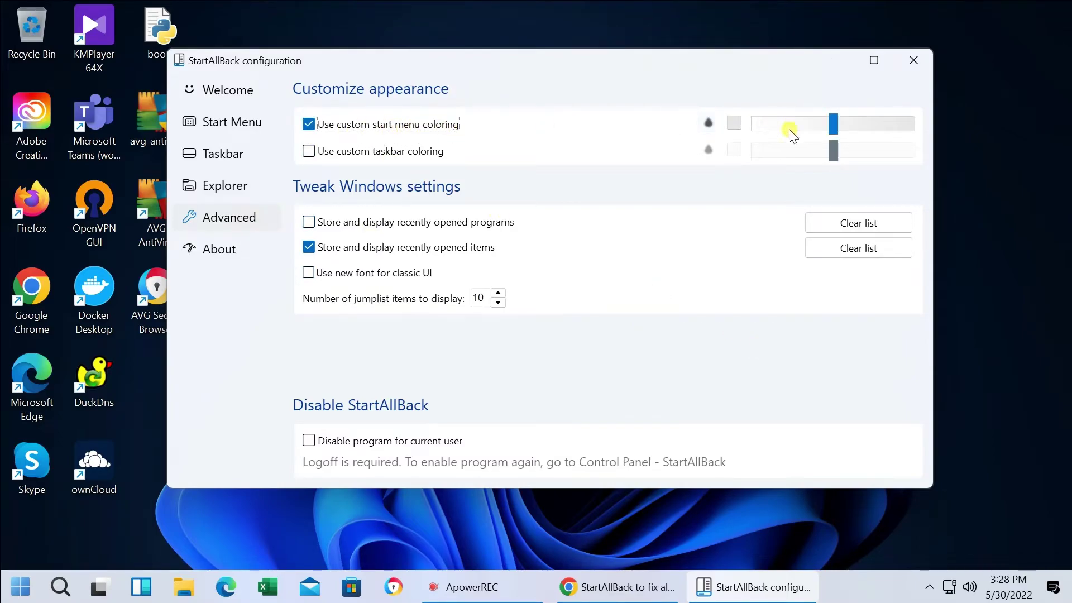
left_click(21, 587)
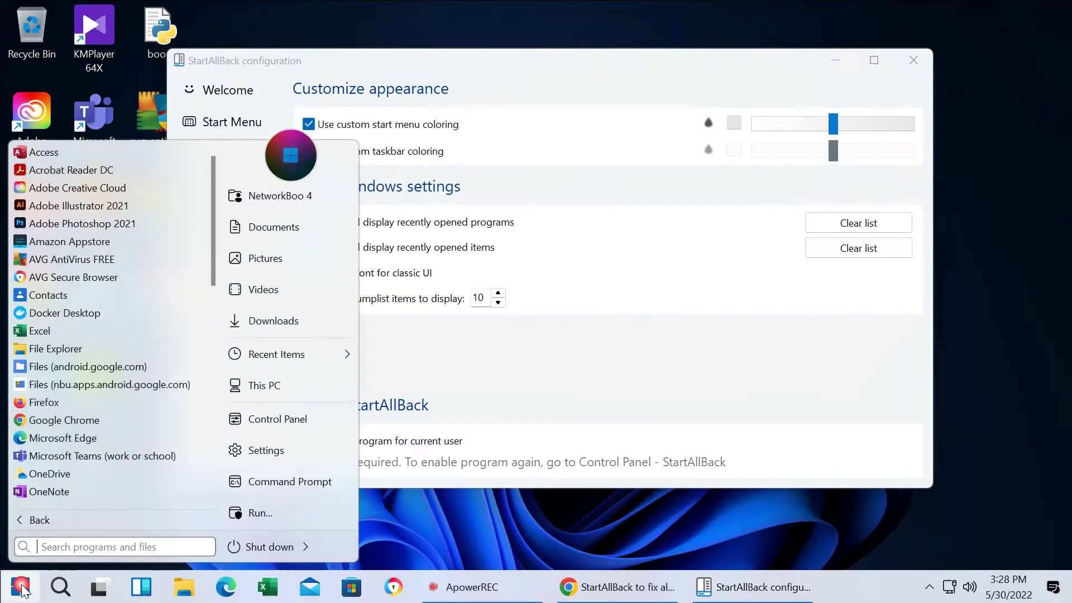
Try several basic colors for the Start menu, cancel the color choice, and turn custom start menu coloring back off
left_click(832, 124)
left_click(730, 125)
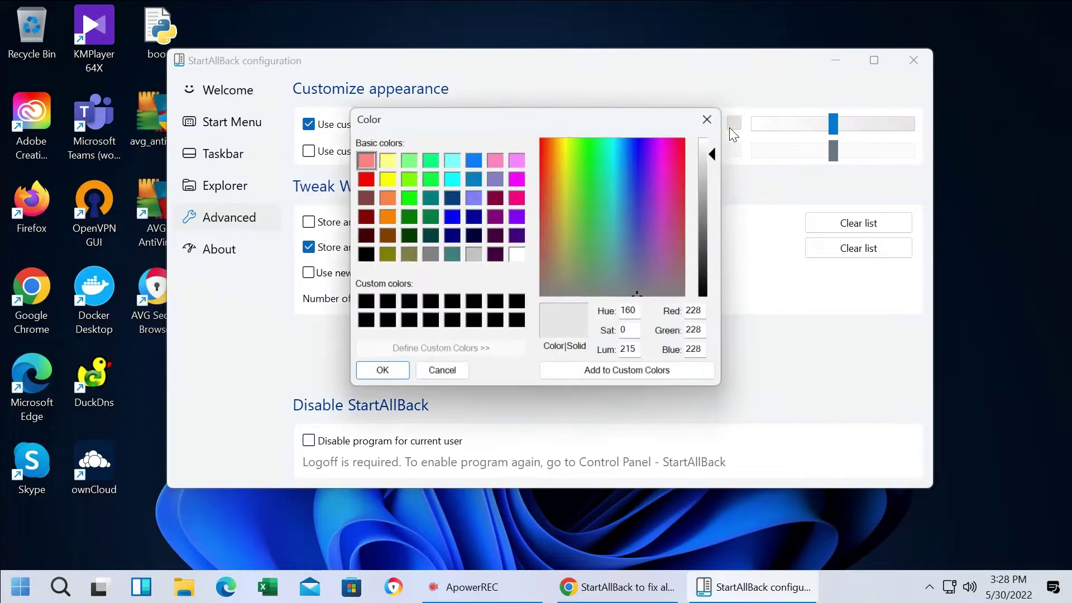
left_click(370, 176)
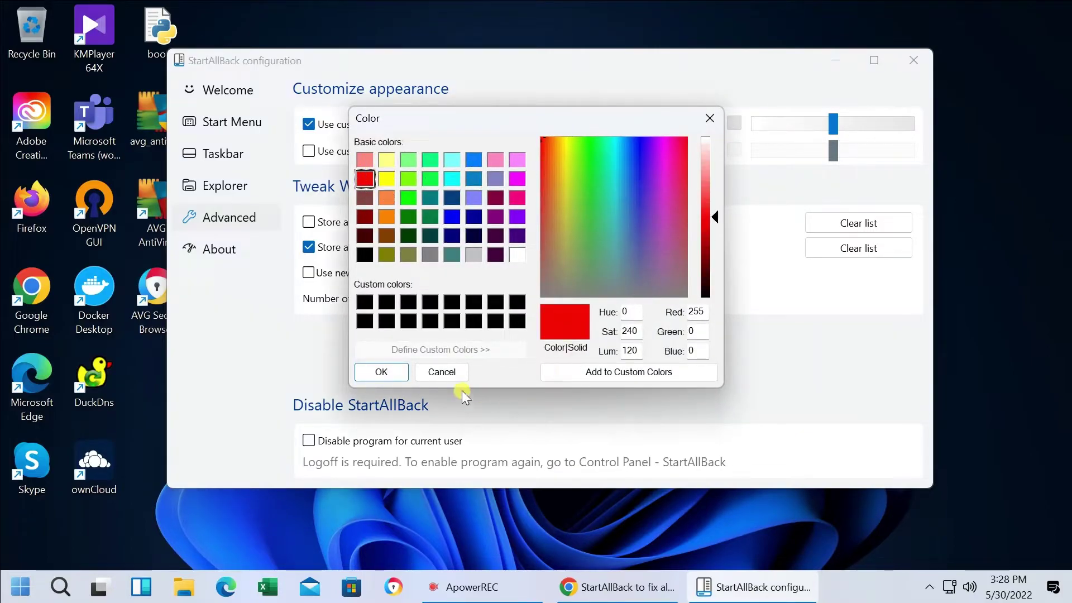
left_click(366, 161)
left_click(387, 198)
left_click(386, 160)
left_click(452, 216)
left_click(441, 372)
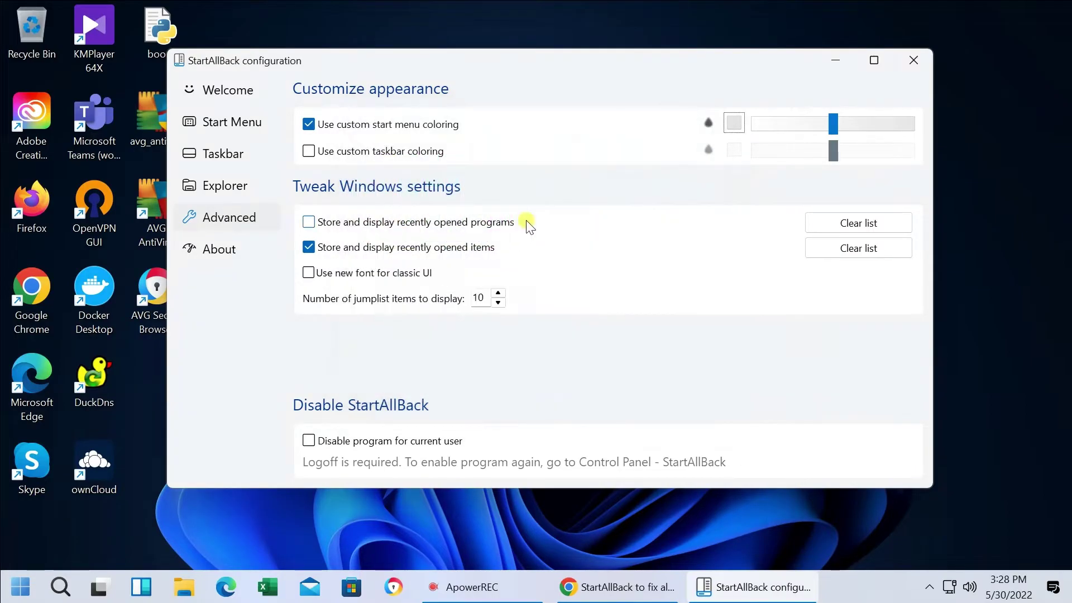
left_click(329, 125)
Turn on custom taskbar coloring and set the taskbar color to light red (255, 128, 128)
left_click(347, 150)
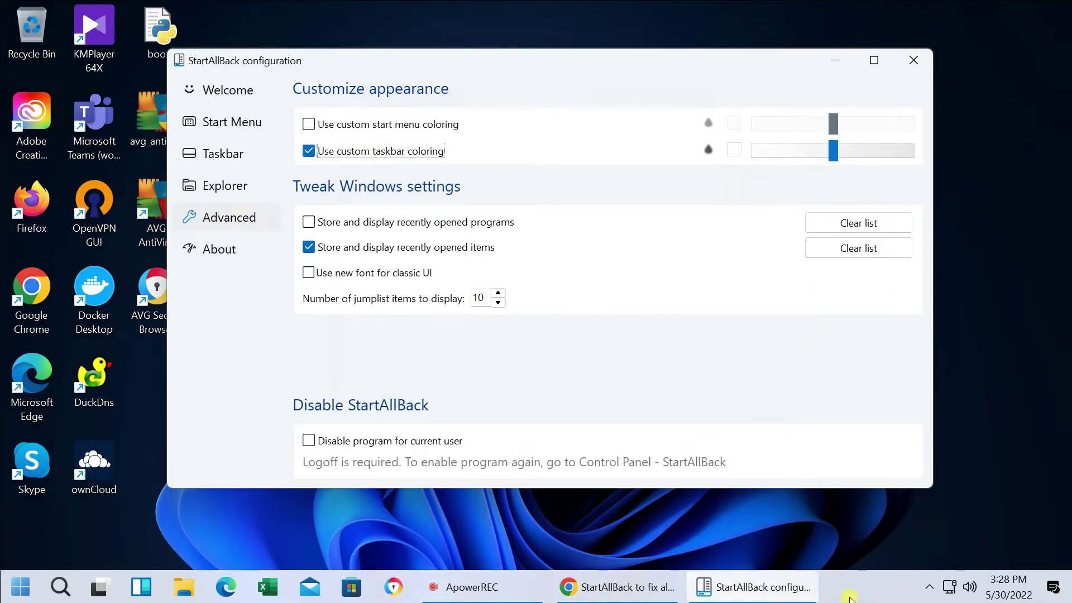
left_click(734, 151)
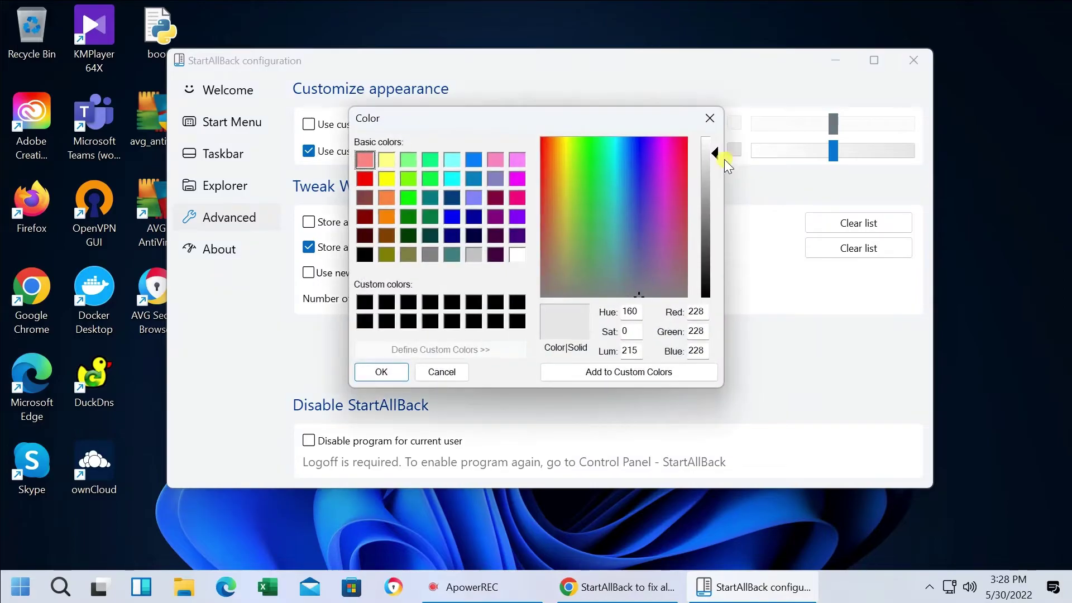
left_click(495, 159)
left_click(366, 160)
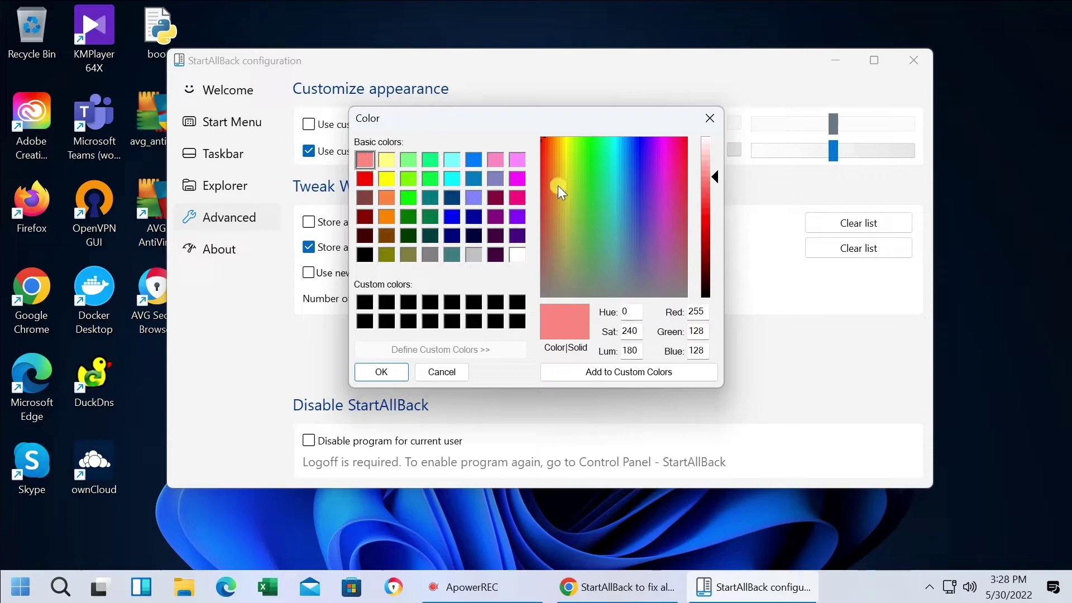
left_click(382, 371)
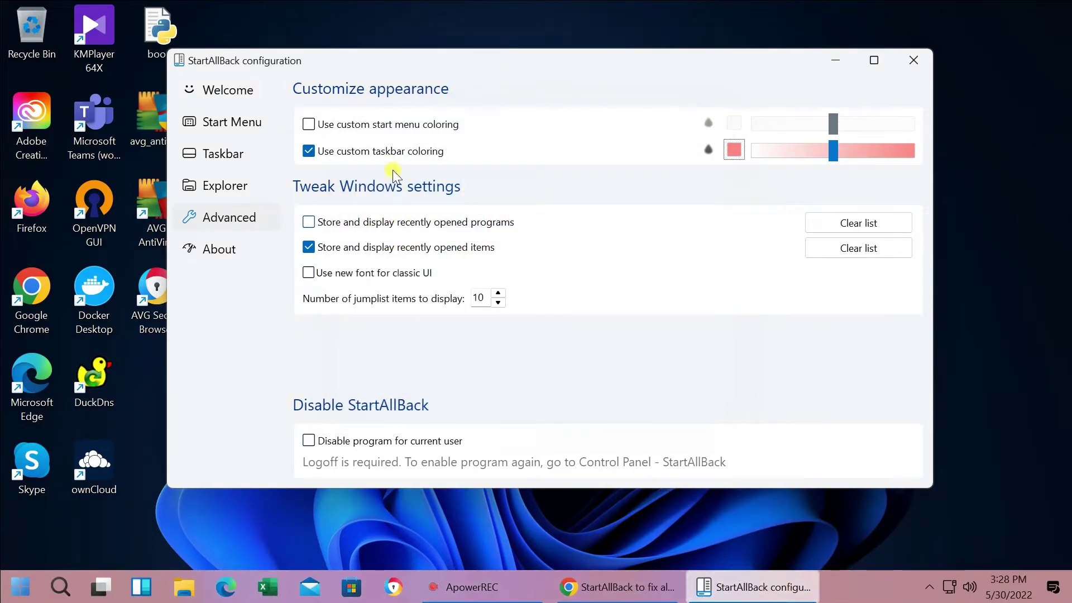
Toggle custom taskbar coloring repeatedly to compare the taskbar with and without it, leaving the option off
left_click(393, 156)
left_click(393, 155)
left_click(393, 155)
left_click(393, 156)
left_click(393, 156)
left_click(393, 155)
left_click(393, 155)
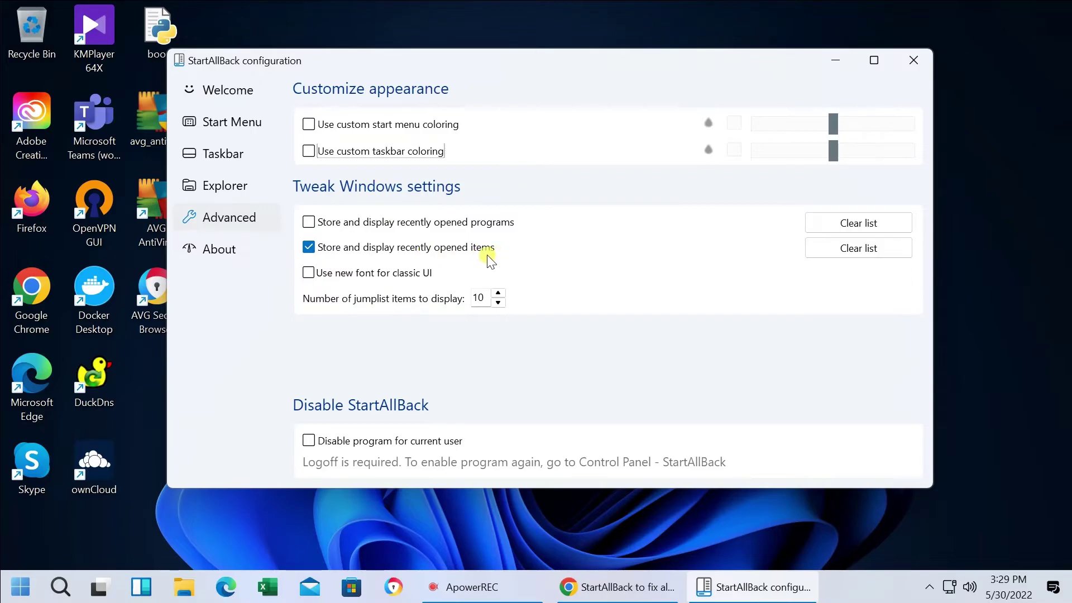
Clear the list of recently opened items and check Recent Items in the Start menu
left_click(859, 255)
left_click(21, 586)
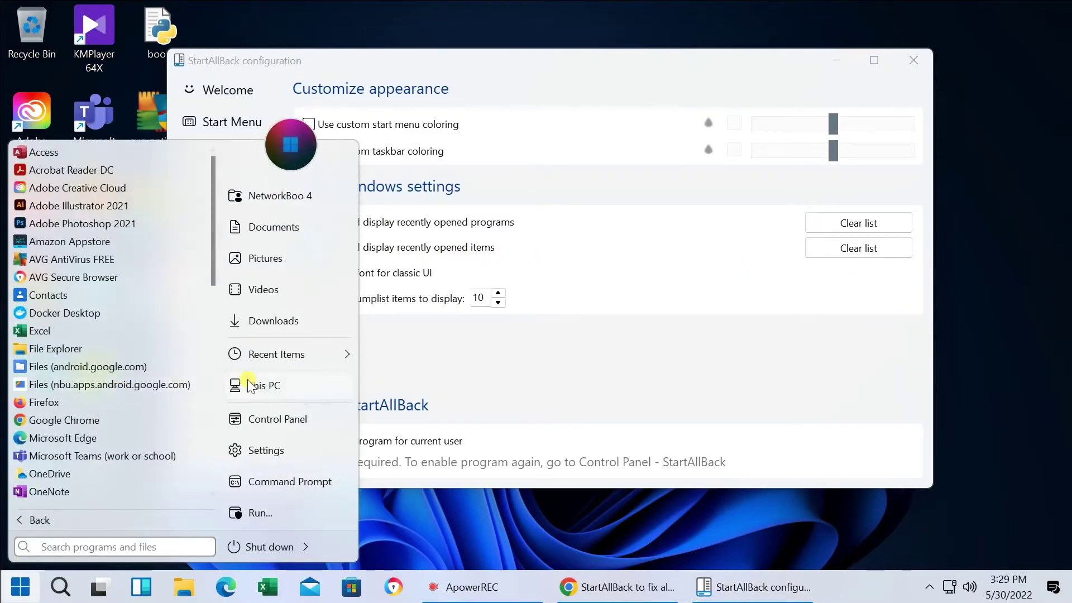
mouse_move(286, 360)
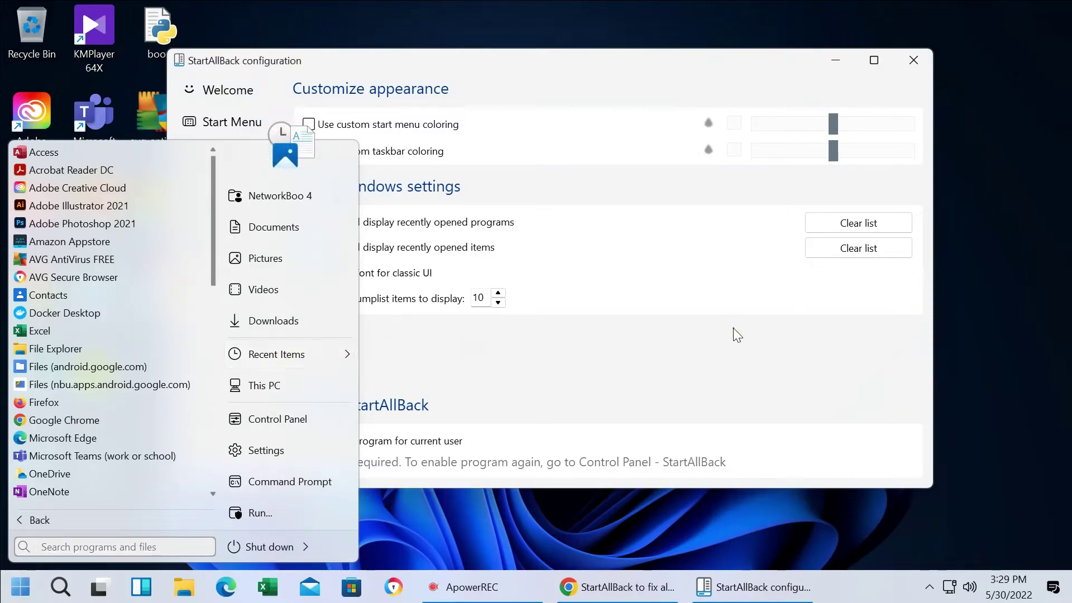
left_click(732, 327)
left_click(852, 254)
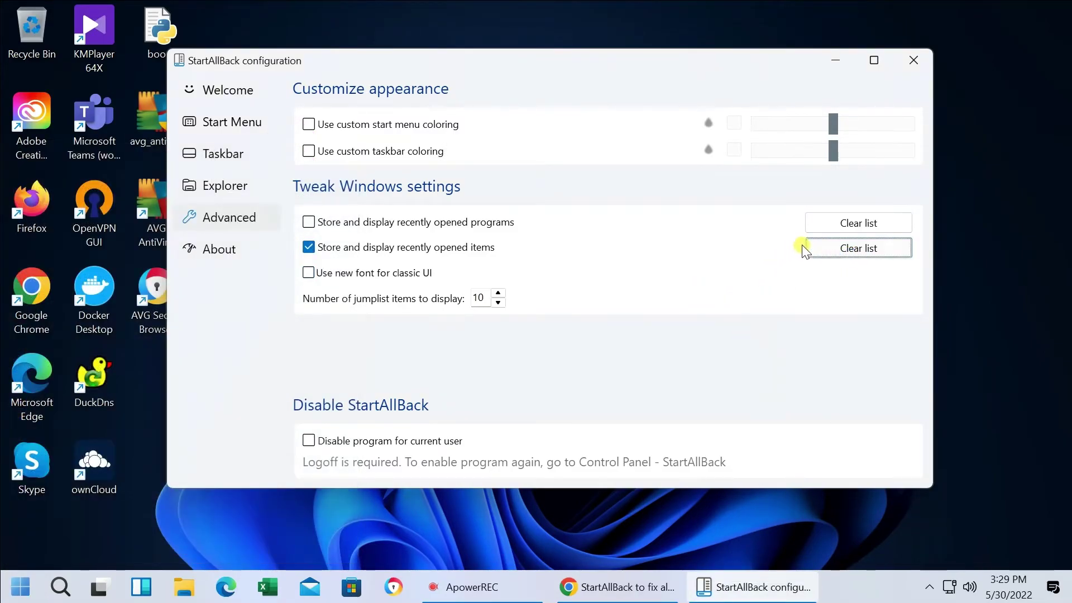
left_click(20, 586)
left_click(76, 518)
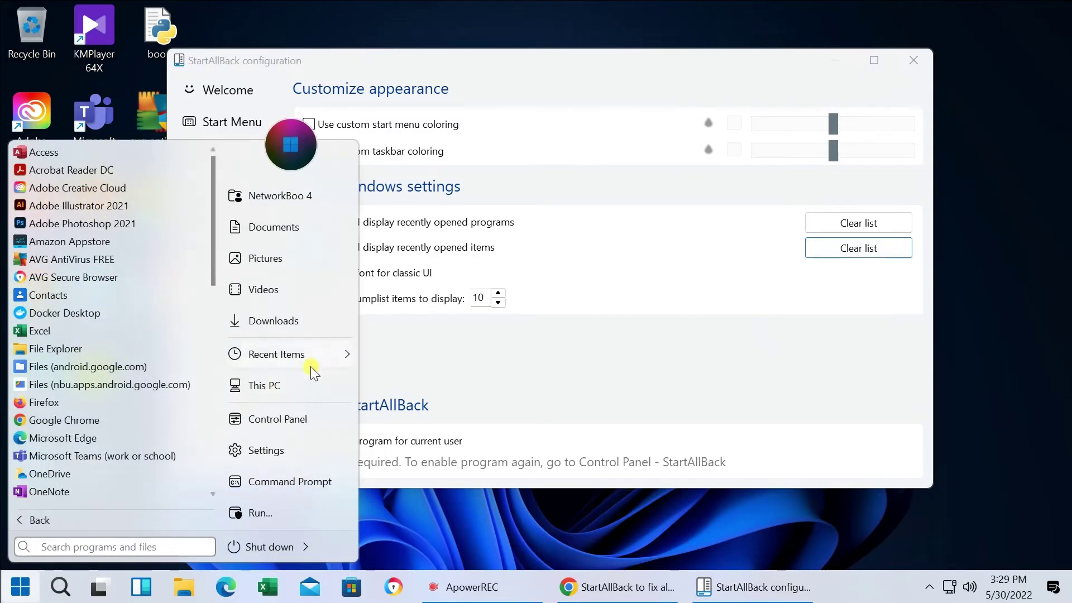
mouse_move(313, 360)
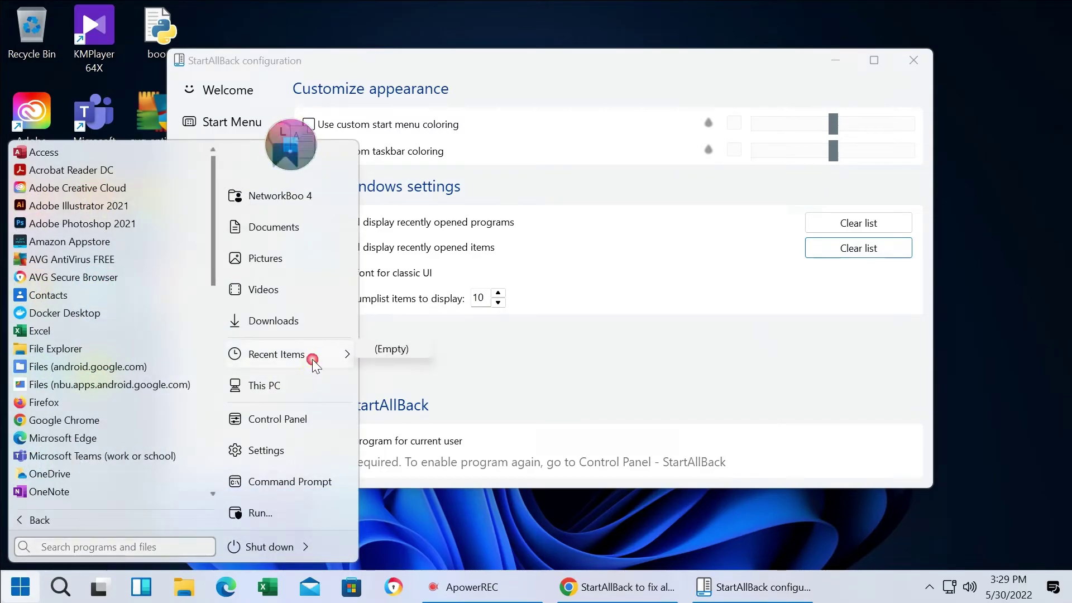
left_click(644, 357)
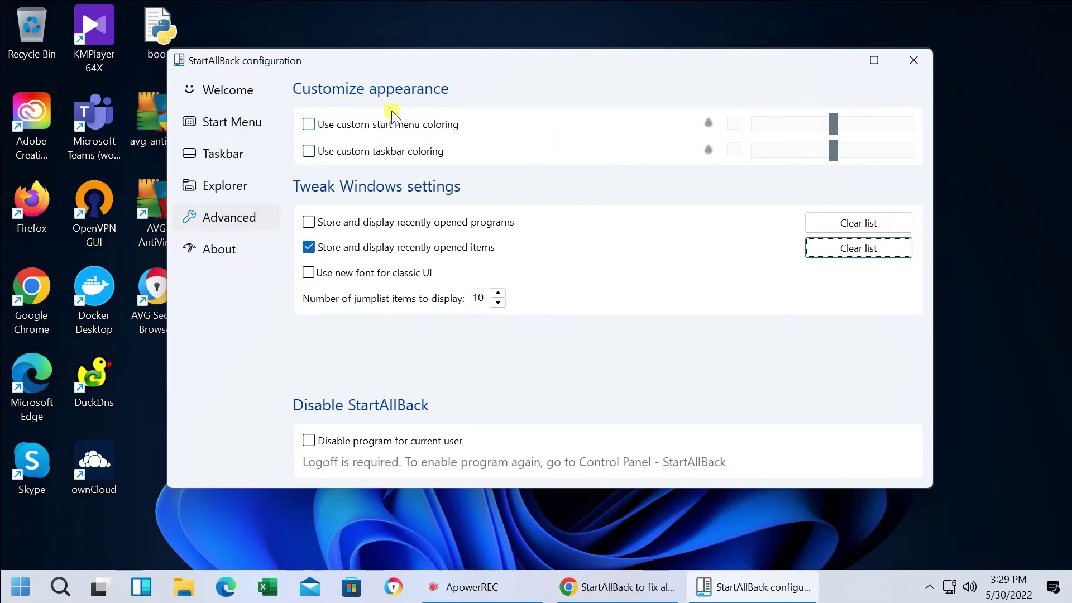
Open the purchase page from the About settings, examine the 1 PC and 2 PCs license prices, and minimize the browser
left_click(221, 248)
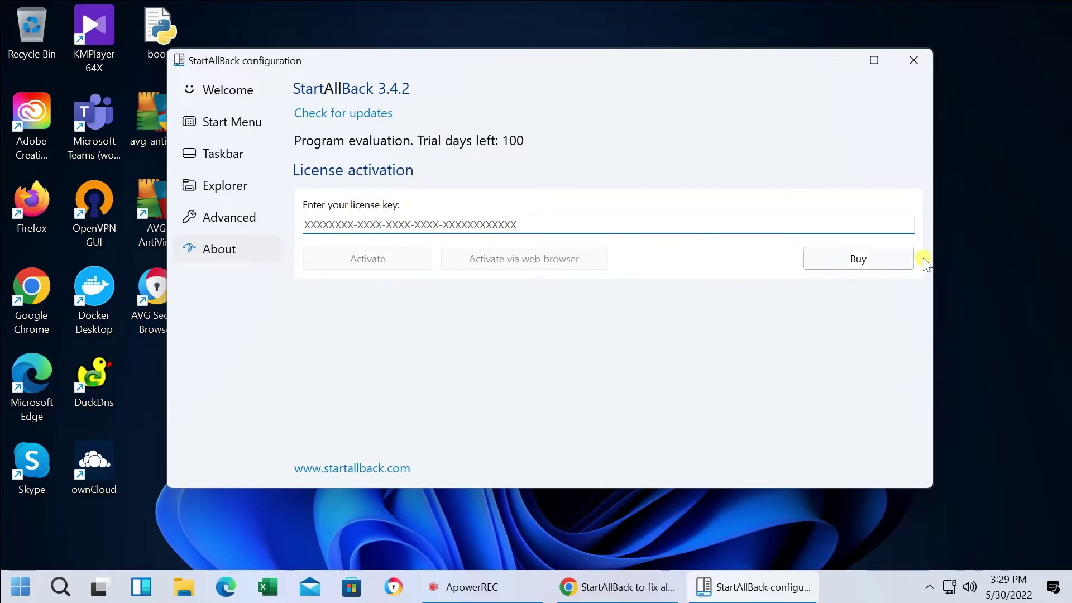
left_click(879, 263)
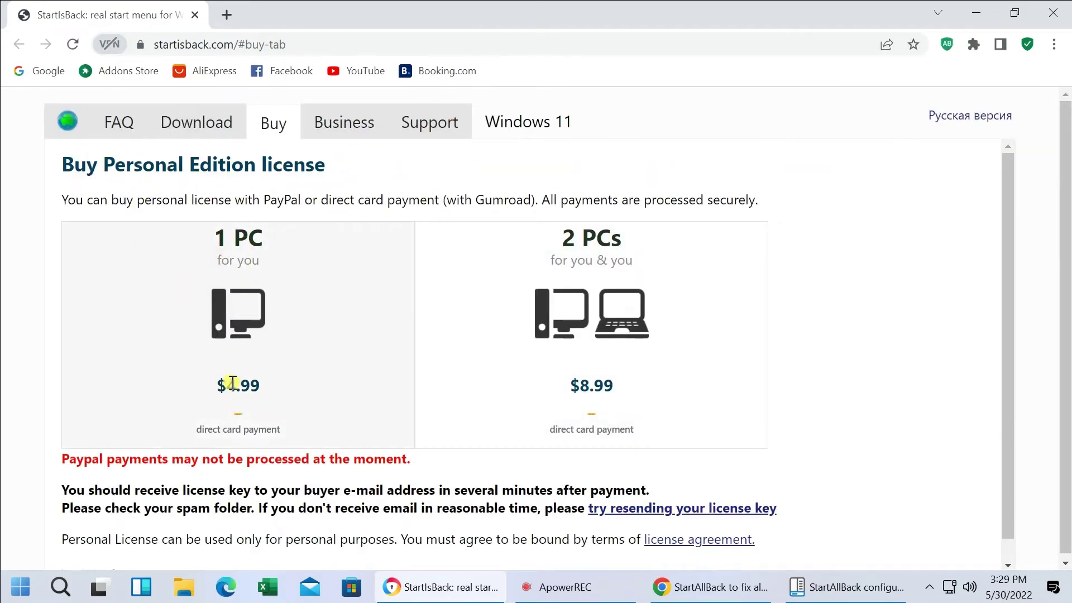
left_click_drag(221, 391, 264, 393)
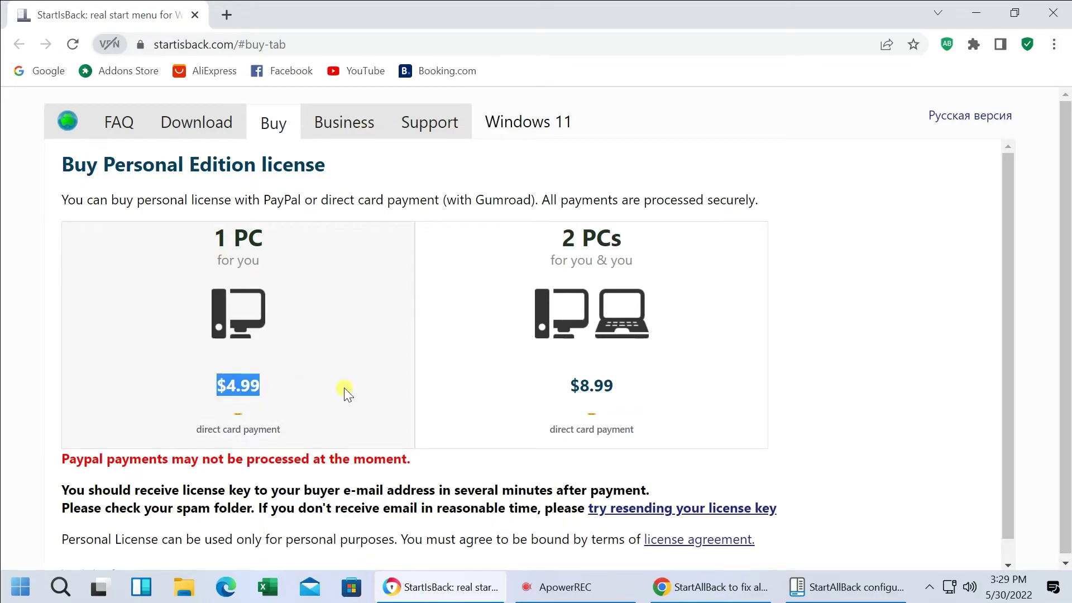
left_click(643, 383)
left_click_drag(643, 382, 564, 395)
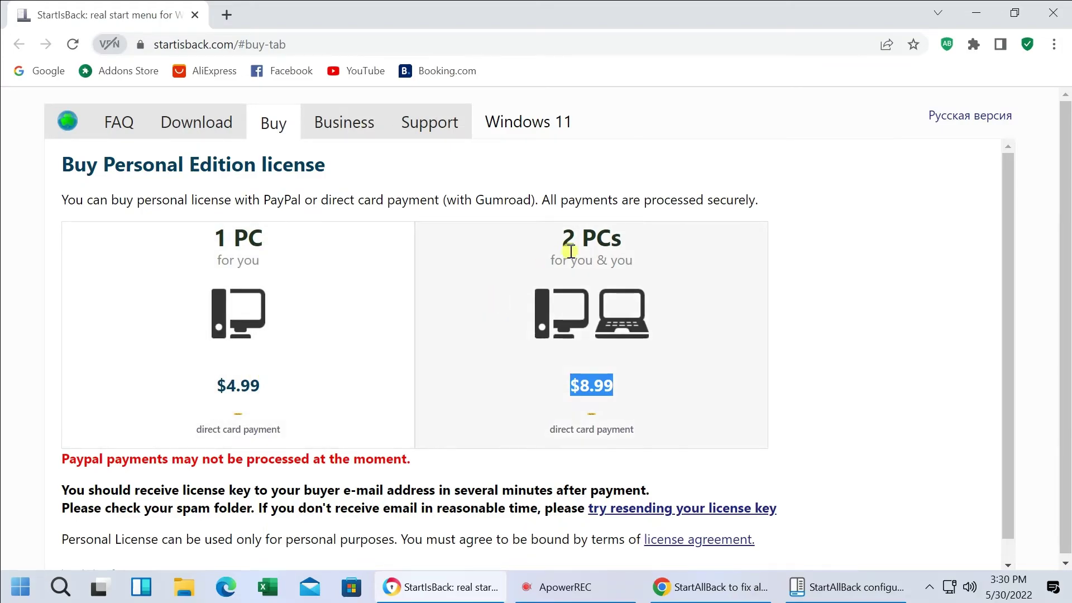
left_click(561, 245)
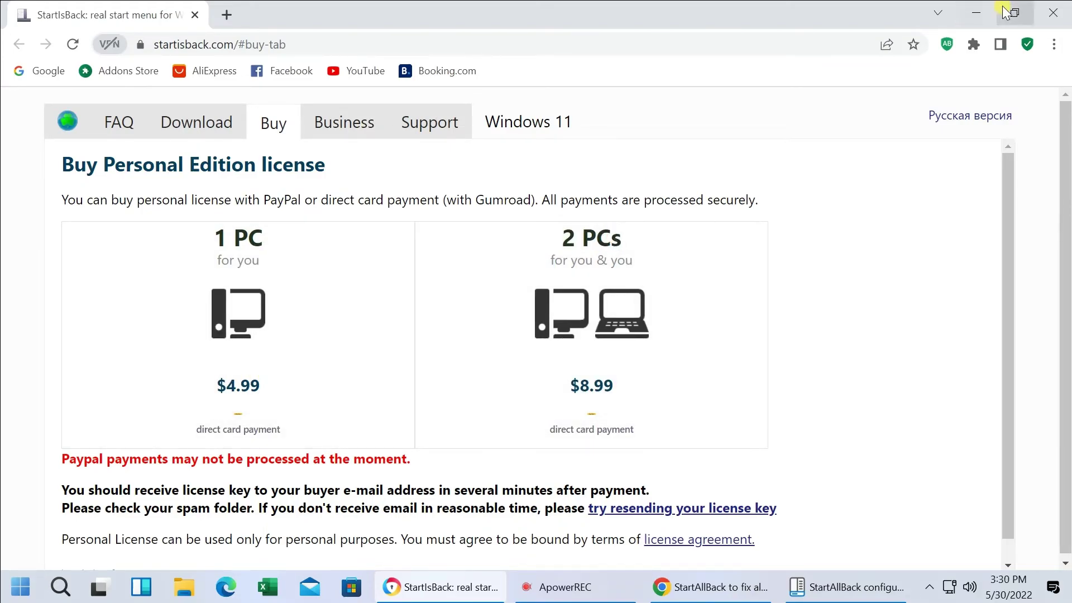
left_click(976, 13)
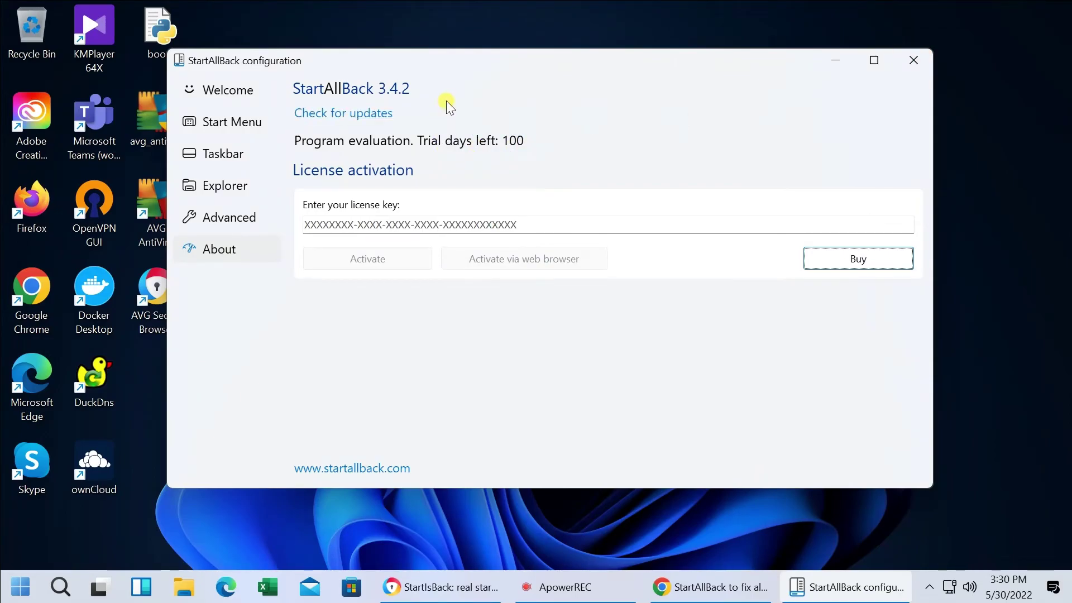
Examine the Start menu with its All Programs list and close it again
left_click(20, 586)
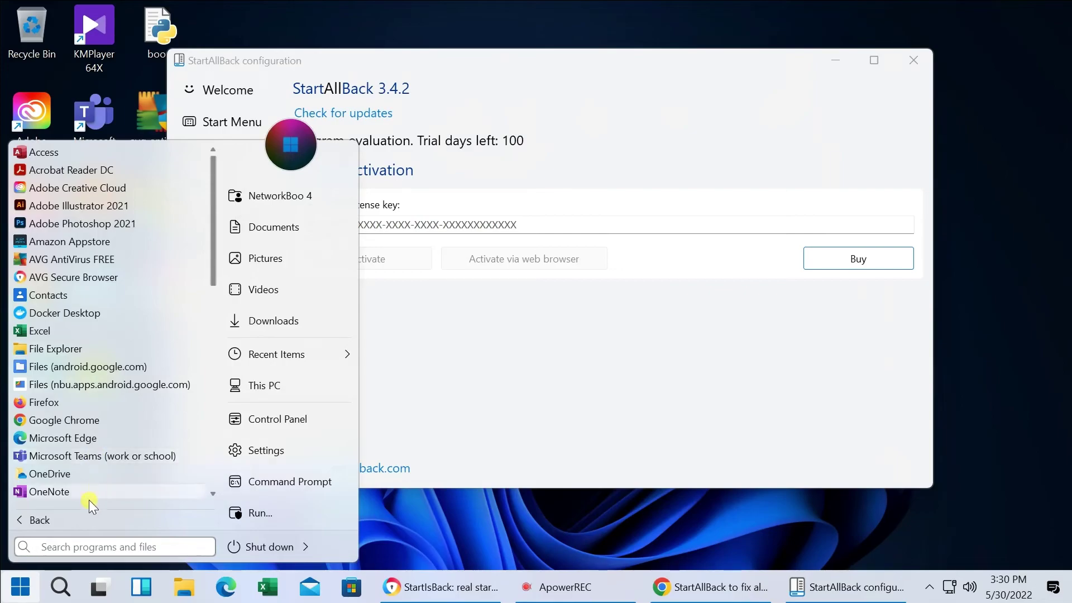
left_click(61, 527)
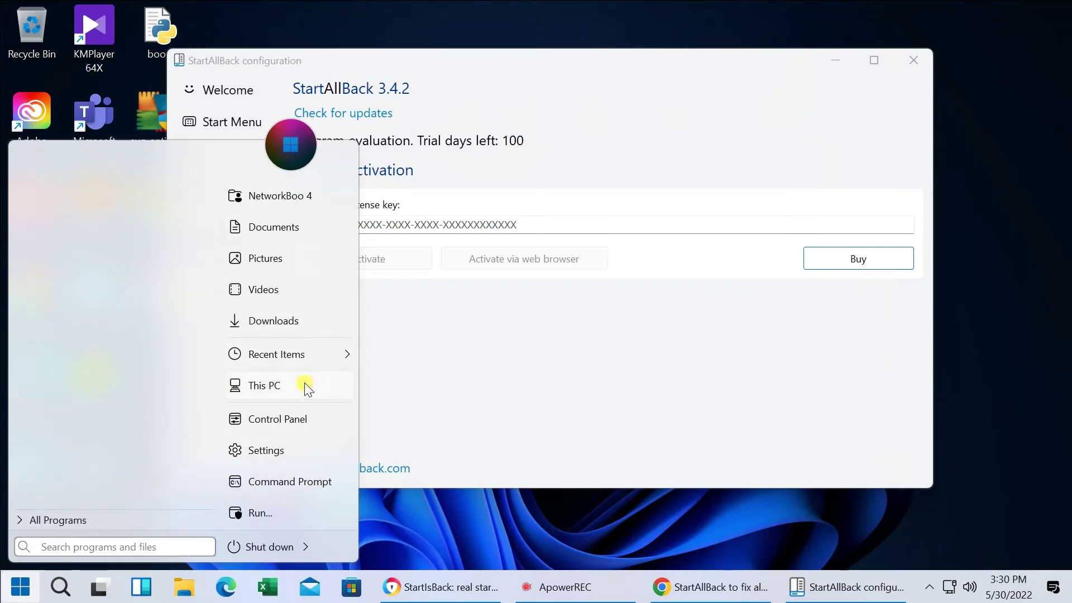
left_click(58, 518)
scroll(117, 235, "down", 1)
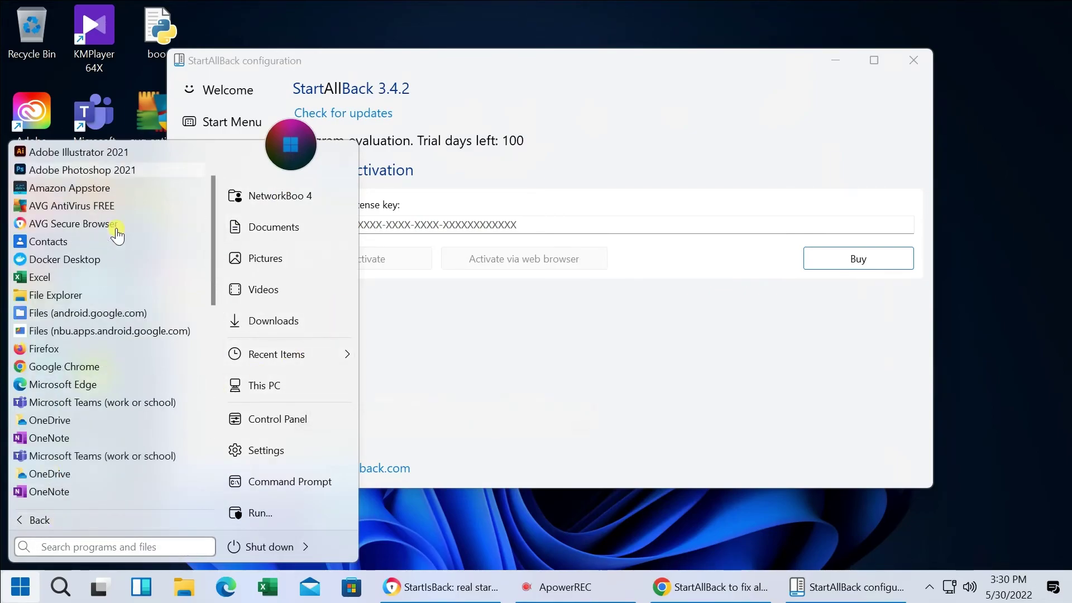
scroll(116, 229, "down", 8)
scroll(116, 229, "up", 9)
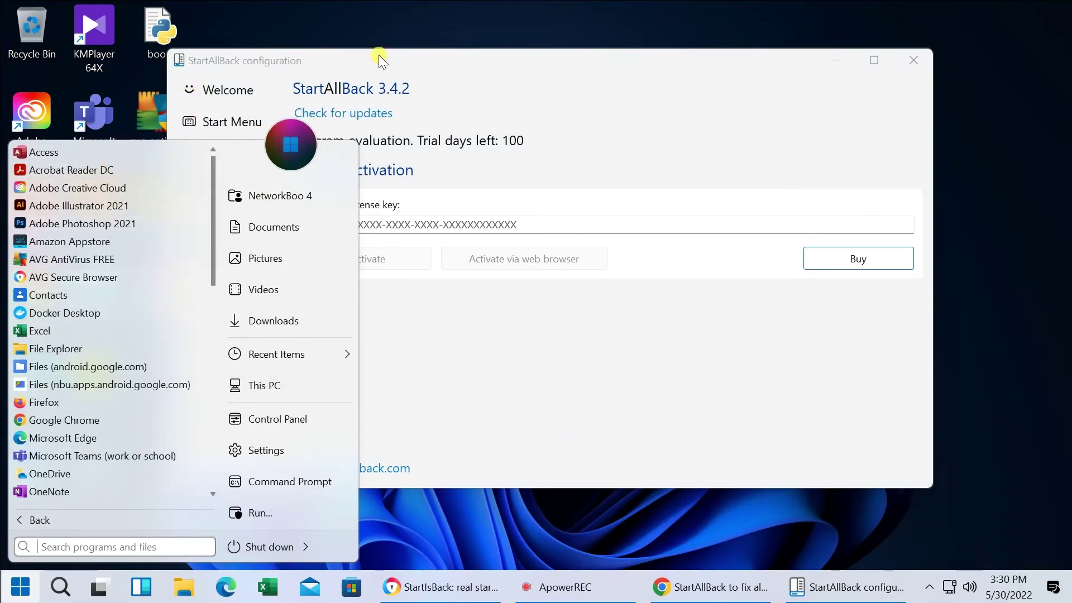
left_click(467, 86)
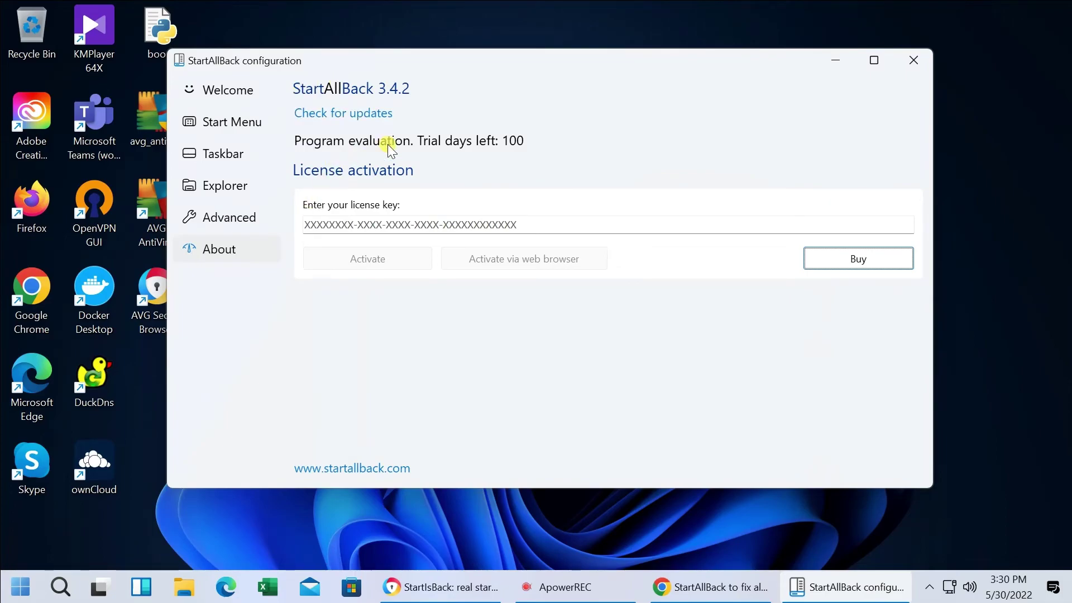
Apply the Proper 11 theme on the Welcome page
left_click(226, 89)
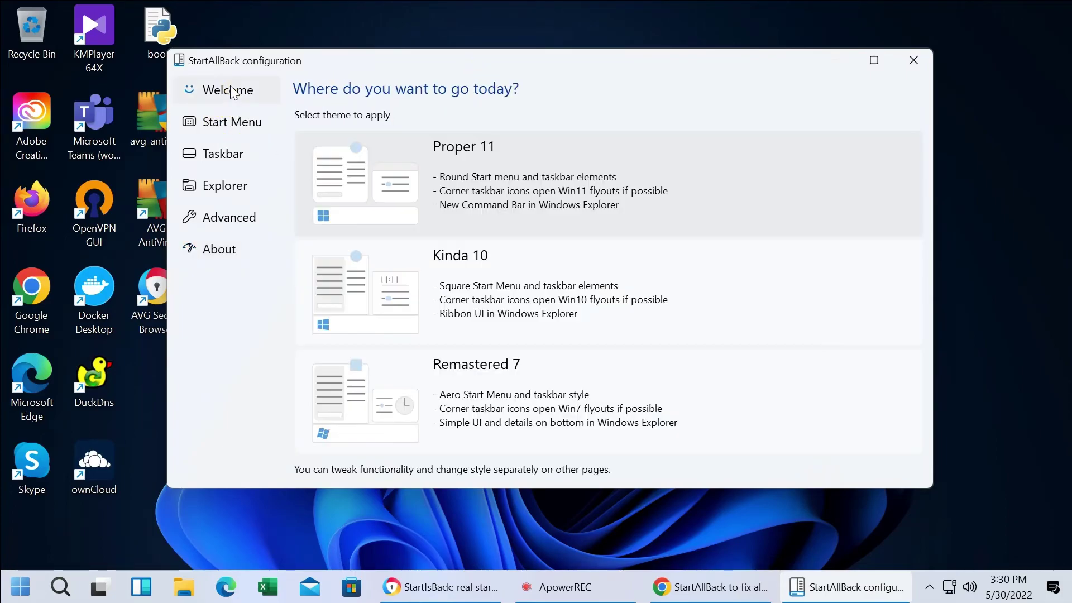
left_click(654, 196)
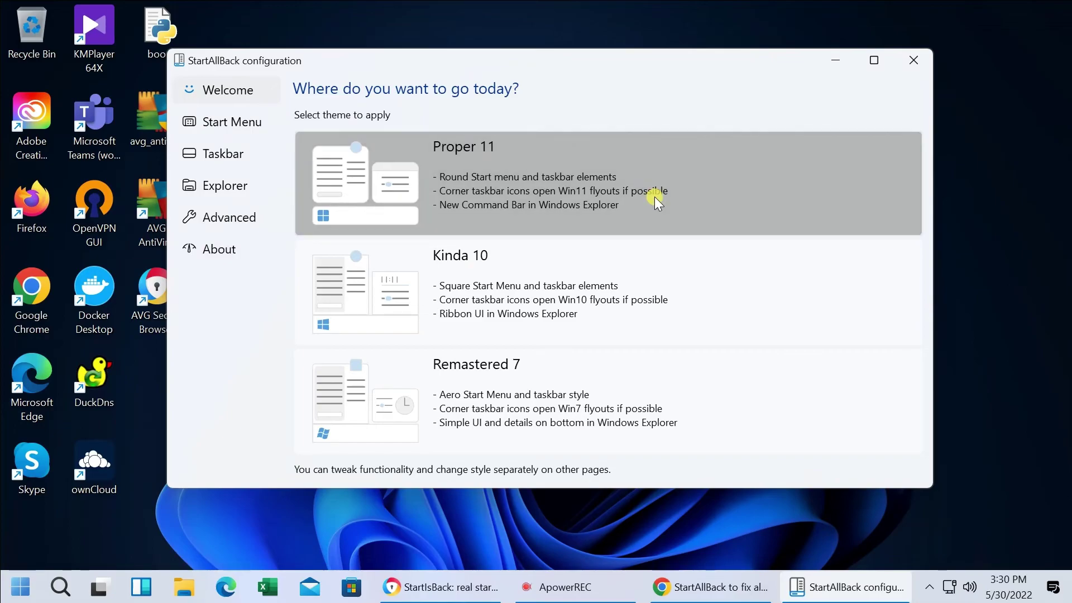